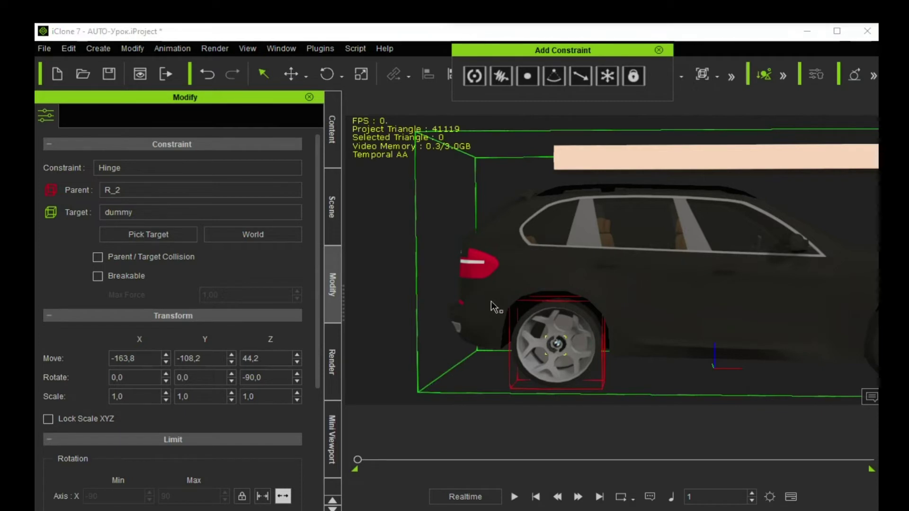
Add the Infinite Plane prop from the custom Physics Props library to the scene and dismiss the physics engine notice.
{"action": "left_click", "coordinate": [333, 156]}
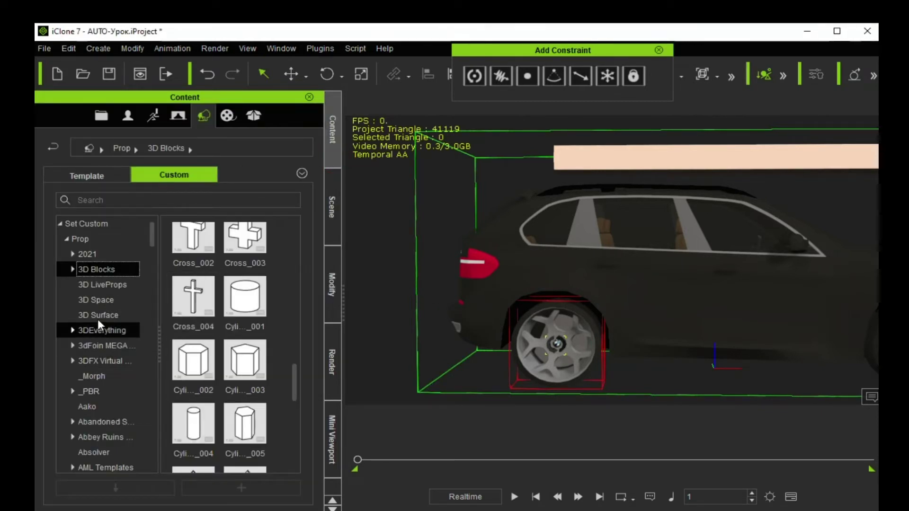
{"action": "scroll", "coordinate": [109, 320], "scroll_direction": "down", "scroll_amount": 6}
{"action": "scroll", "coordinate": [115, 331], "scroll_direction": "down", "scroll_amount": 12}
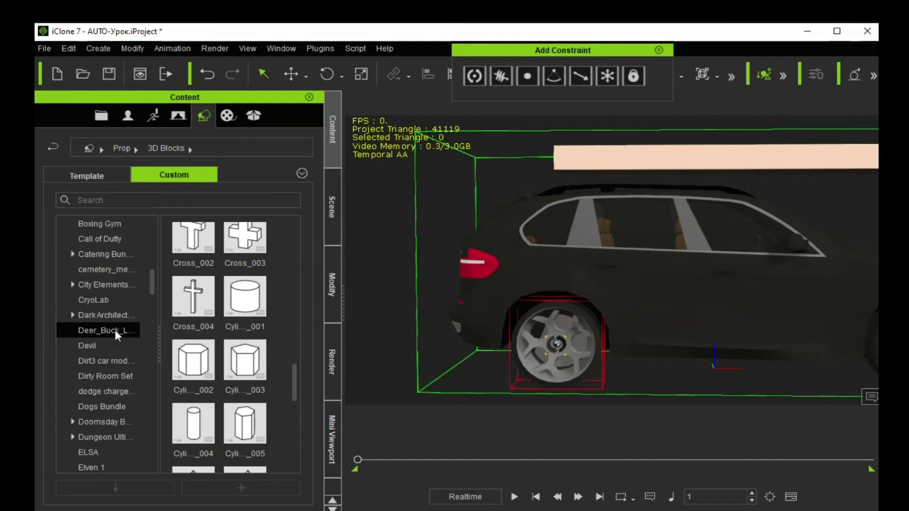
{"action": "scroll", "coordinate": [115, 330], "scroll_direction": "down", "scroll_amount": 9}
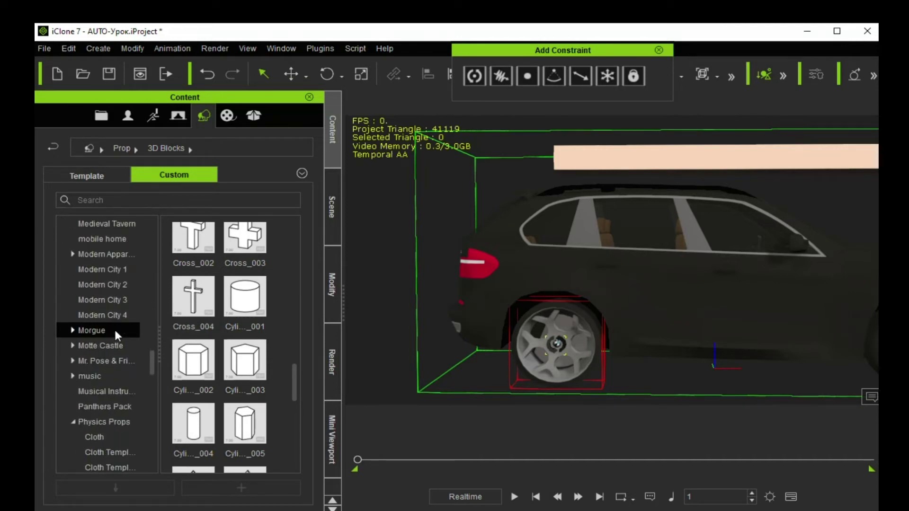
{"action": "scroll", "coordinate": [115, 327], "scroll_direction": "up", "scroll_amount": 2}
{"action": "scroll", "coordinate": [114, 327], "scroll_direction": "up", "scroll_amount": 2}
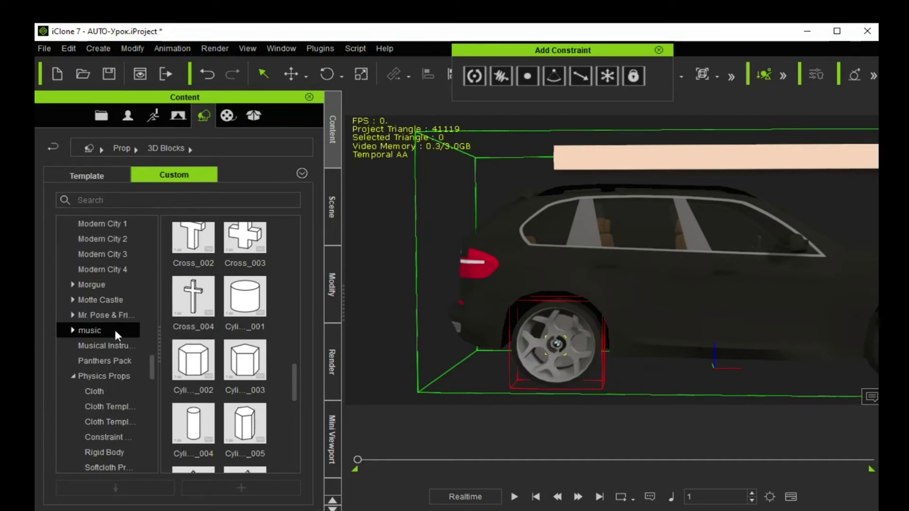
{"action": "left_click", "coordinate": [95, 375]}
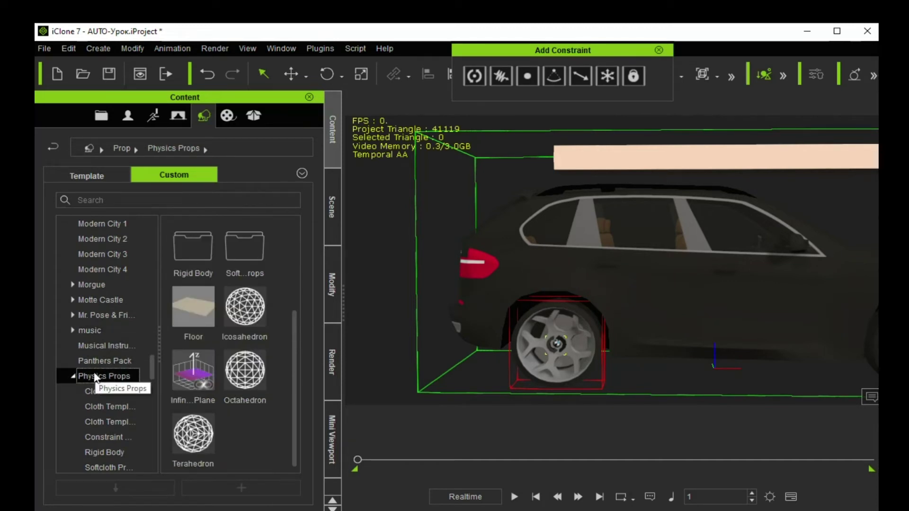
{"action": "mouse_move", "coordinate": [181, 379]}
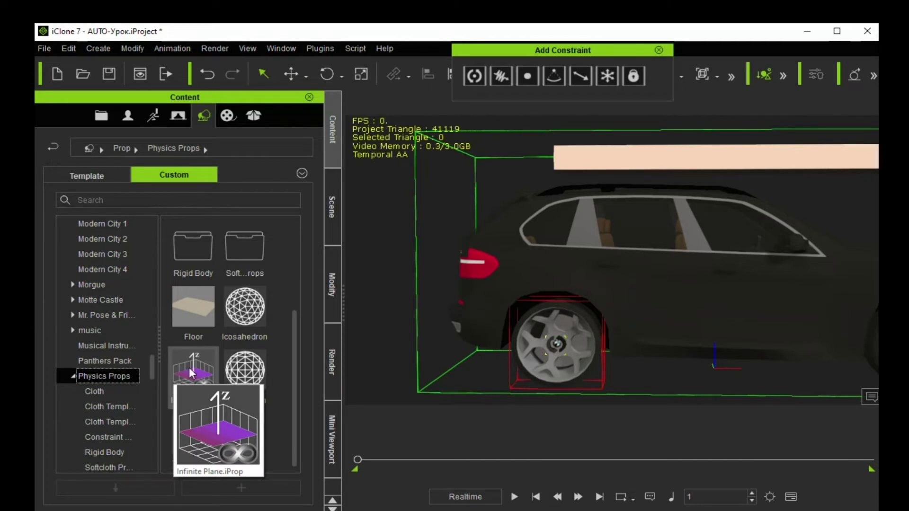
{"action": "double_click", "coordinate": [190, 371]}
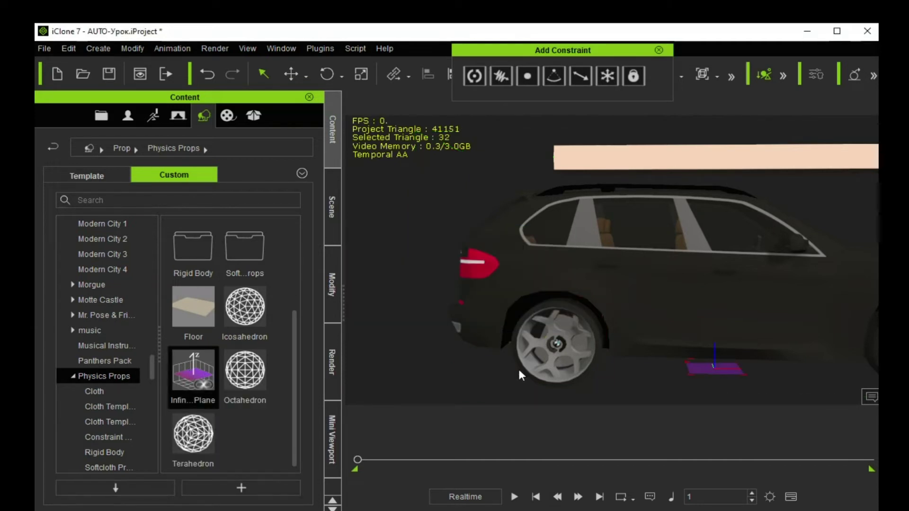
{"action": "scroll", "coordinate": [564, 315], "scroll_direction": "down", "scroll_amount": 3}
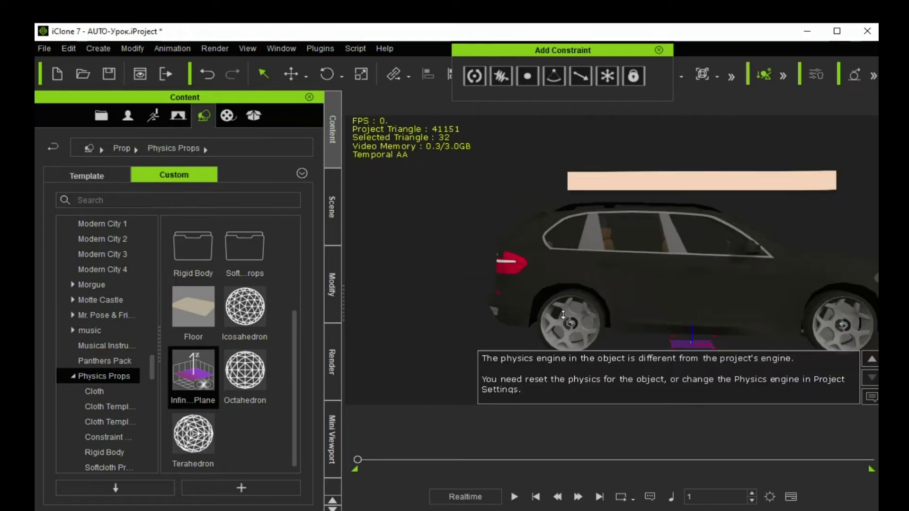
{"action": "scroll", "coordinate": [563, 315], "scroll_direction": "down", "scroll_amount": 3}
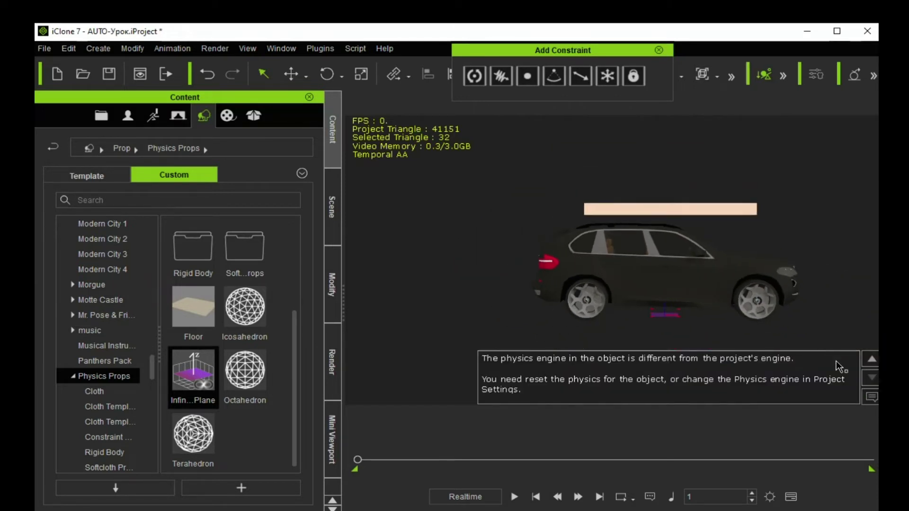
{"action": "left_click", "coordinate": [870, 397]}
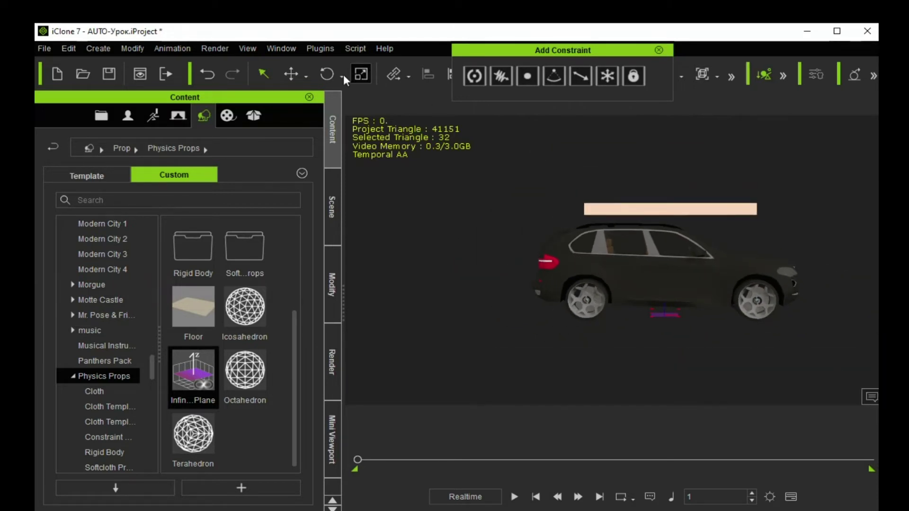
Scale the infinite plane up uniformly until it extends far beyond the car, and hide it in the scene.
{"action": "left_click", "coordinate": [360, 75]}
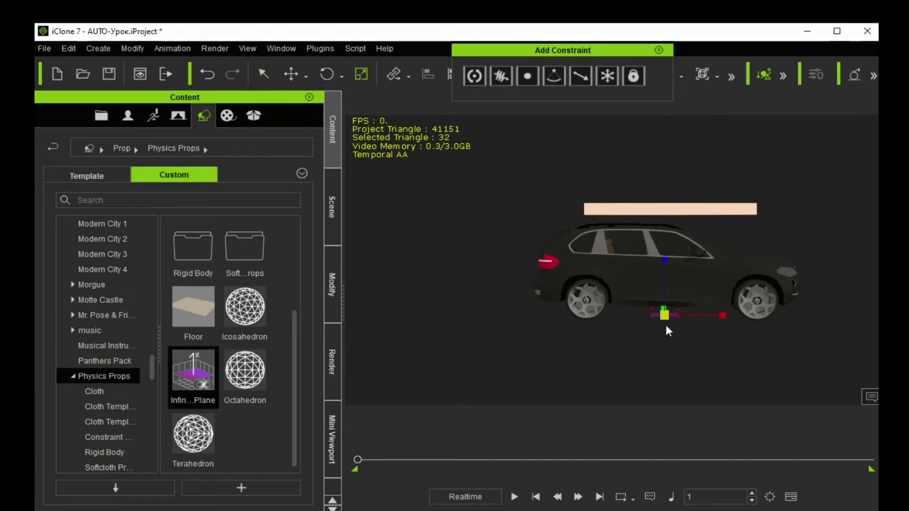
{"action": "left_click_drag", "start_coordinate": [664, 315], "coordinate": [402, 421]}
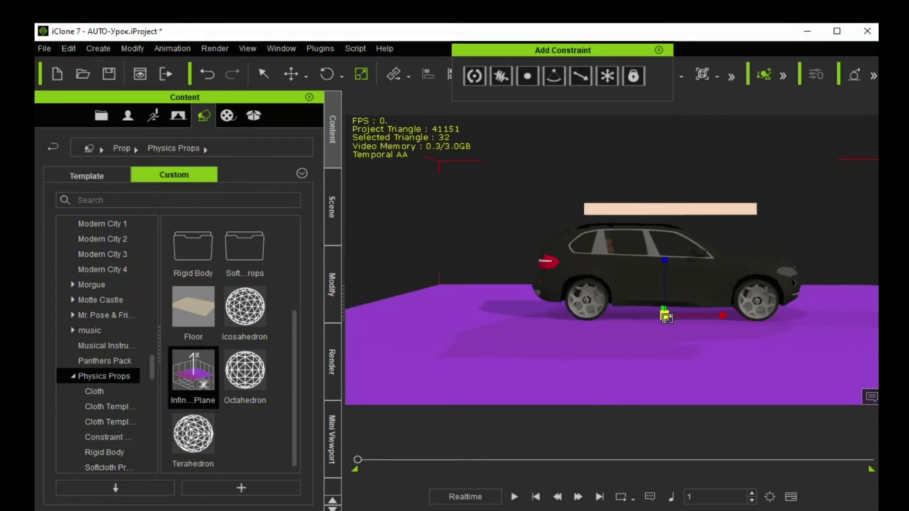
{"action": "left_click_drag", "start_coordinate": [665, 316], "coordinate": [765, 190]}
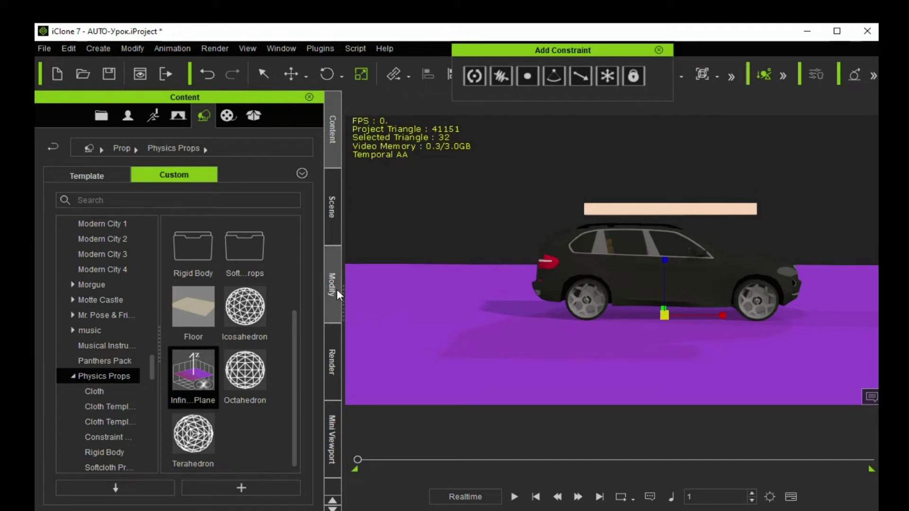
{"action": "left_click", "coordinate": [331, 222]}
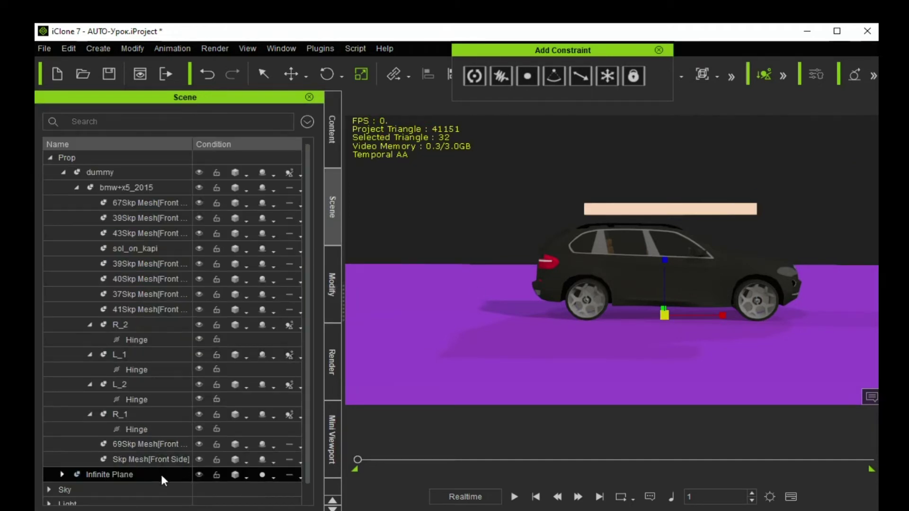
{"action": "left_click", "coordinate": [200, 474]}
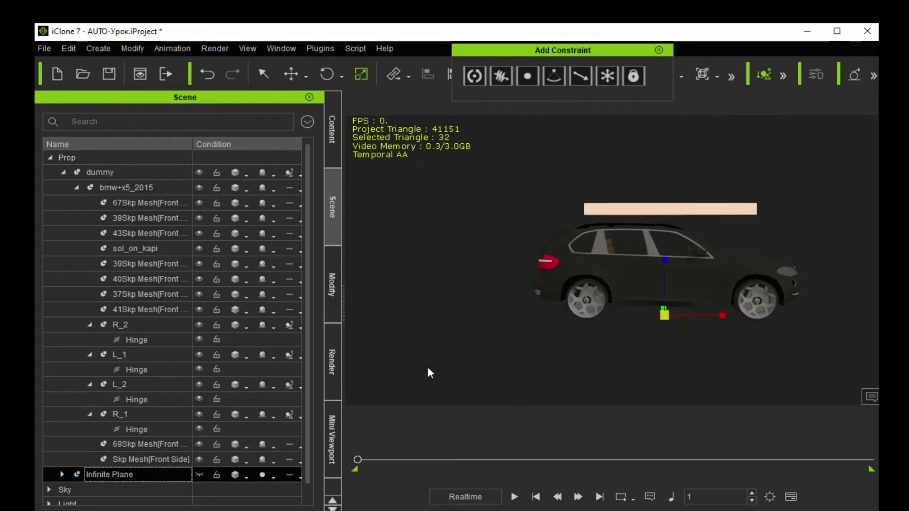
Deselect everything, play the physics simulation with the car in view and return to the first frame.
{"action": "scroll", "coordinate": [454, 367], "scroll_direction": "down", "scroll_amount": 4}
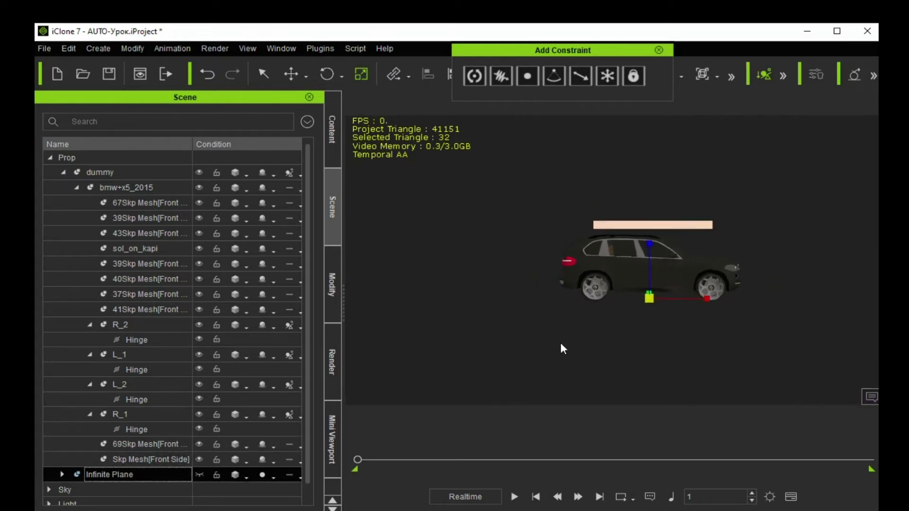
{"action": "right_click_drag", "start_coordinate": [699, 367], "coordinate": [567, 333]}
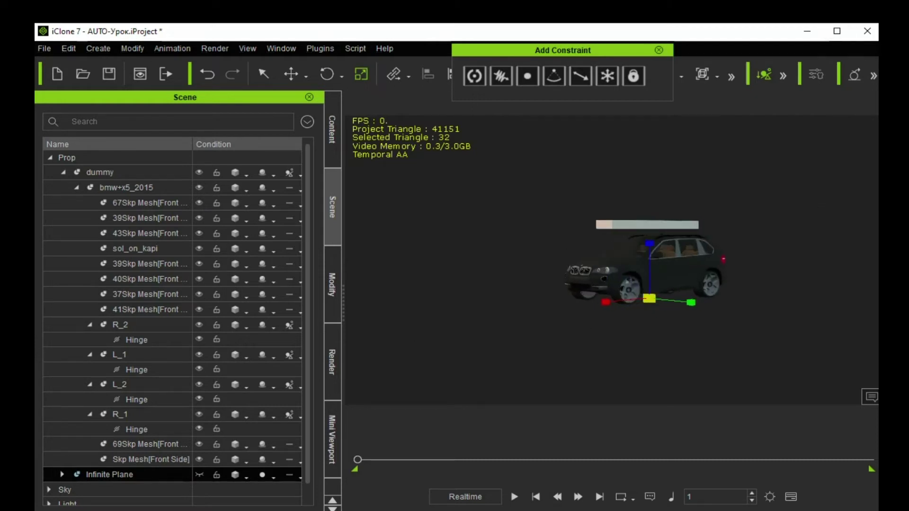
{"action": "left_click", "coordinate": [847, 142]}
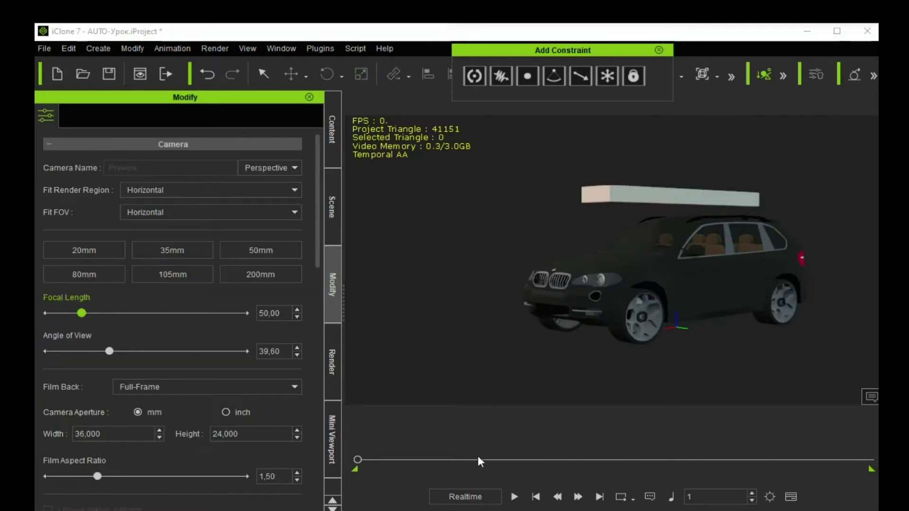
{"action": "left_click", "coordinate": [514, 497]}
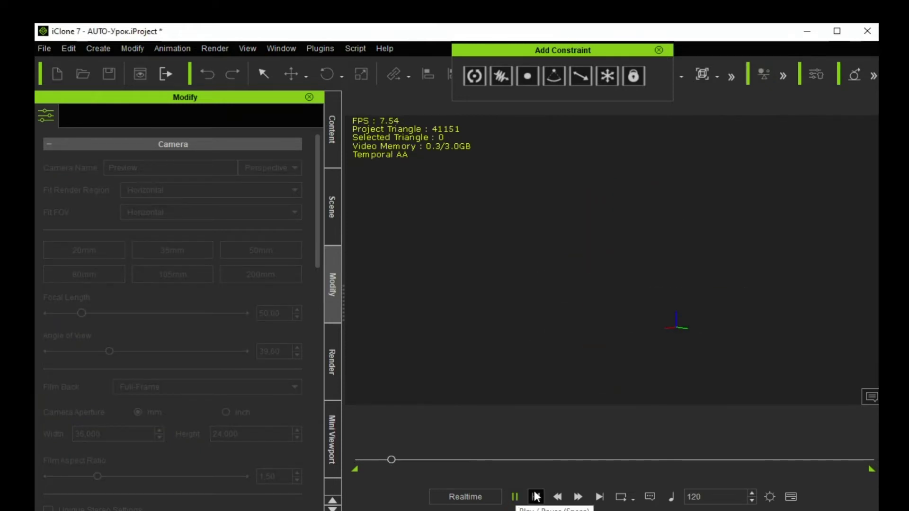
{"action": "left_click", "coordinate": [536, 497]}
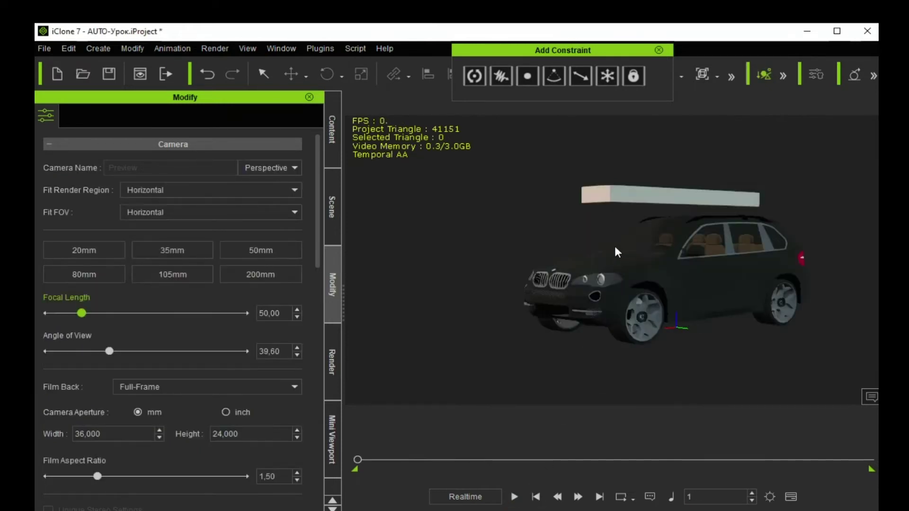
Set the rigid body type of the dummy box above the car to Static.
{"action": "left_click", "coordinate": [620, 201]}
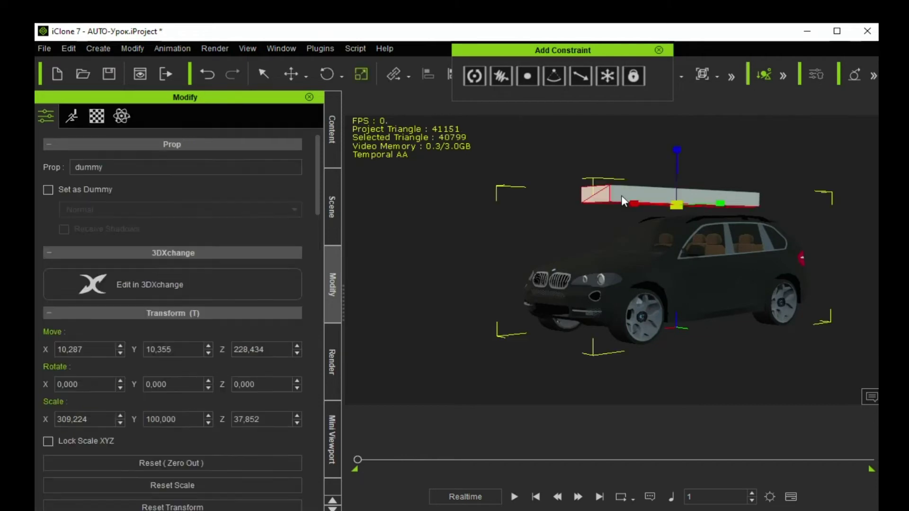
{"action": "left_click", "coordinate": [125, 119]}
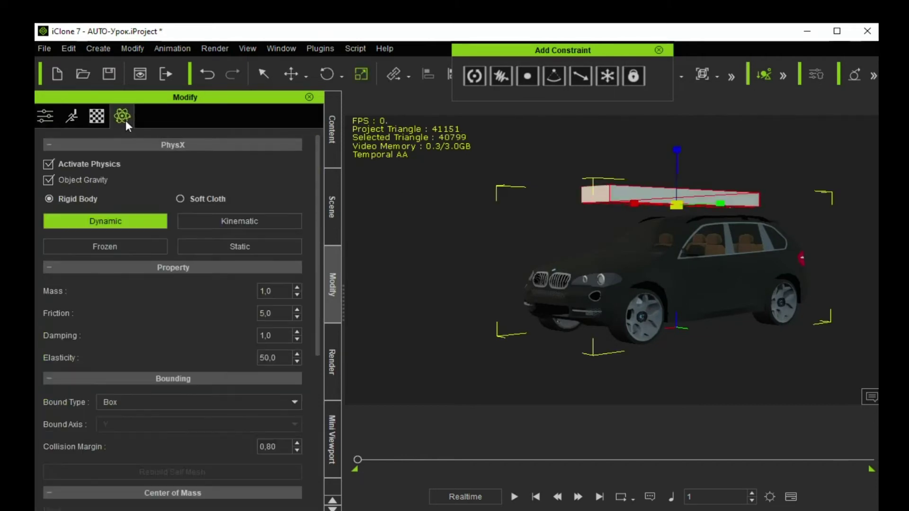
{"action": "left_click", "coordinate": [237, 248]}
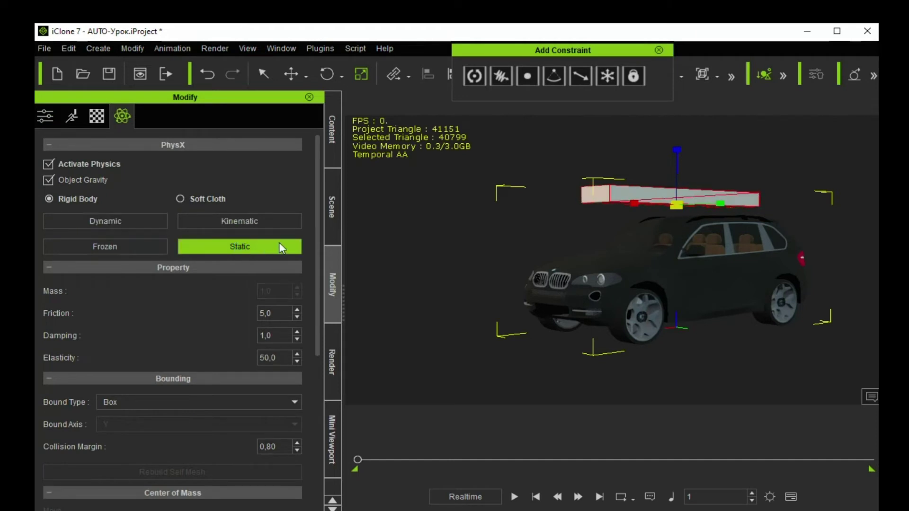
Hide the dummy box, turn the visibility of its child car bmw+x5_2015 back on and clear the selection.
{"action": "left_click", "coordinate": [333, 211]}
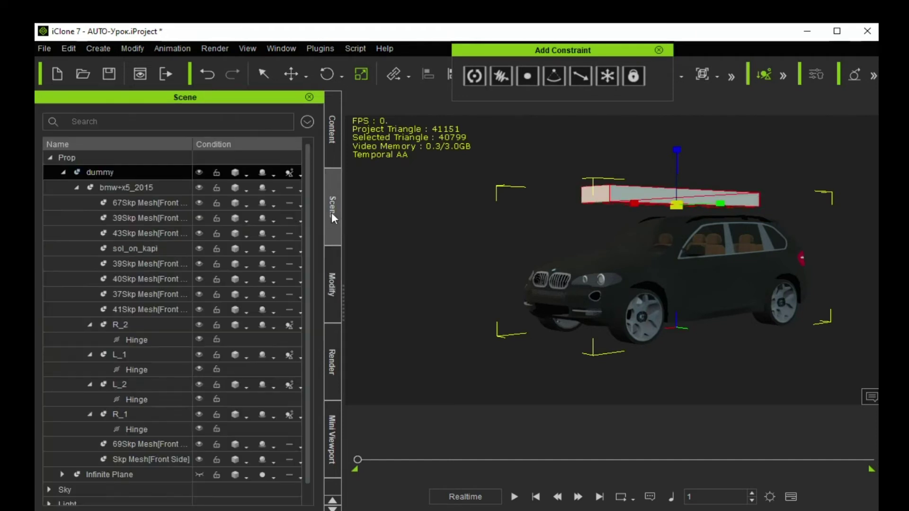
{"action": "left_click", "coordinate": [199, 173]}
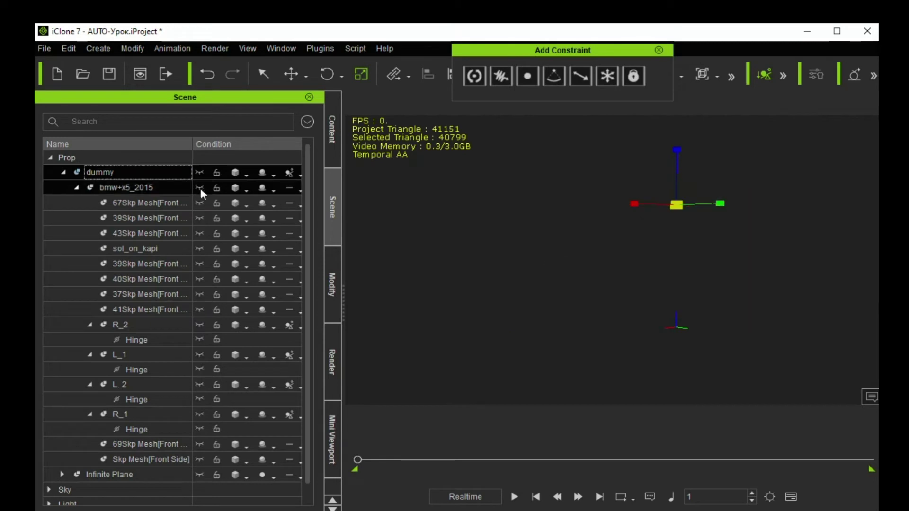
{"action": "left_click", "coordinate": [200, 188]}
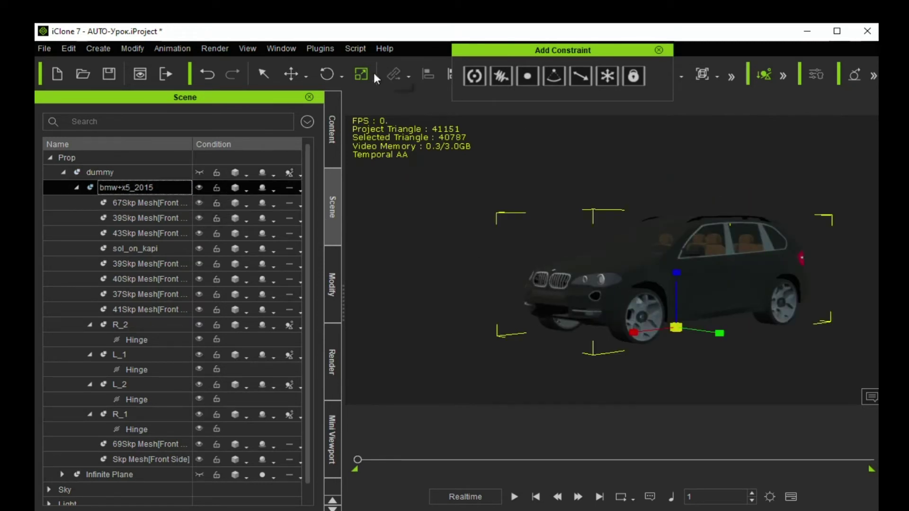
{"action": "left_click", "coordinate": [263, 74]}
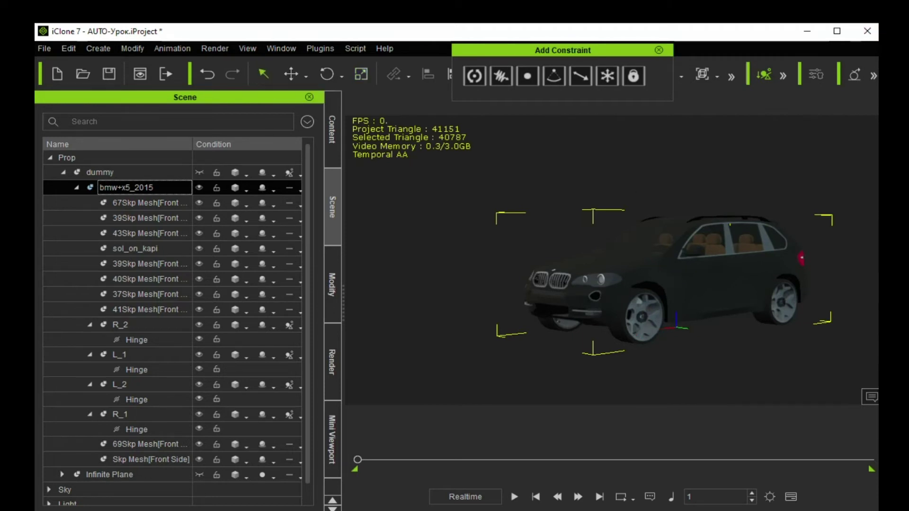
{"action": "left_click", "coordinate": [823, 184]}
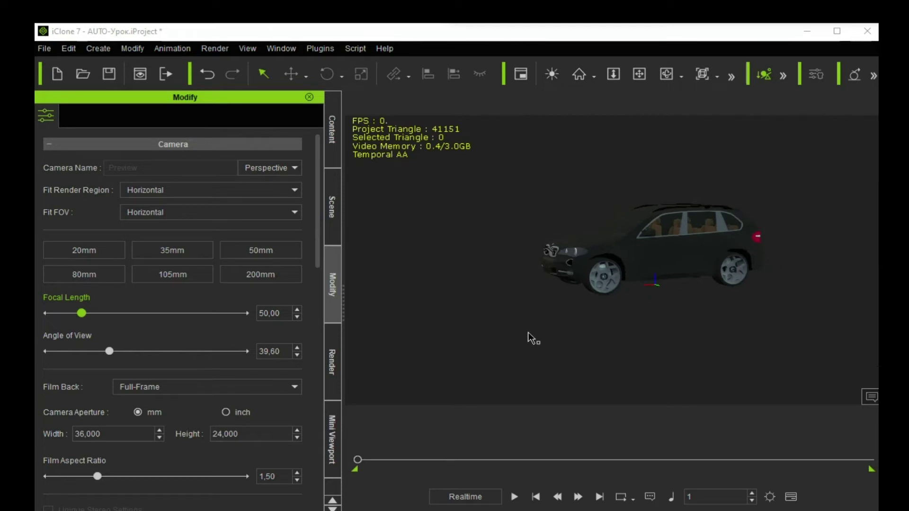
Play the simulation to check how the car moves without the visible box, and return to the first frame.
{"action": "scroll", "coordinate": [556, 348], "scroll_direction": "down", "scroll_amount": 1}
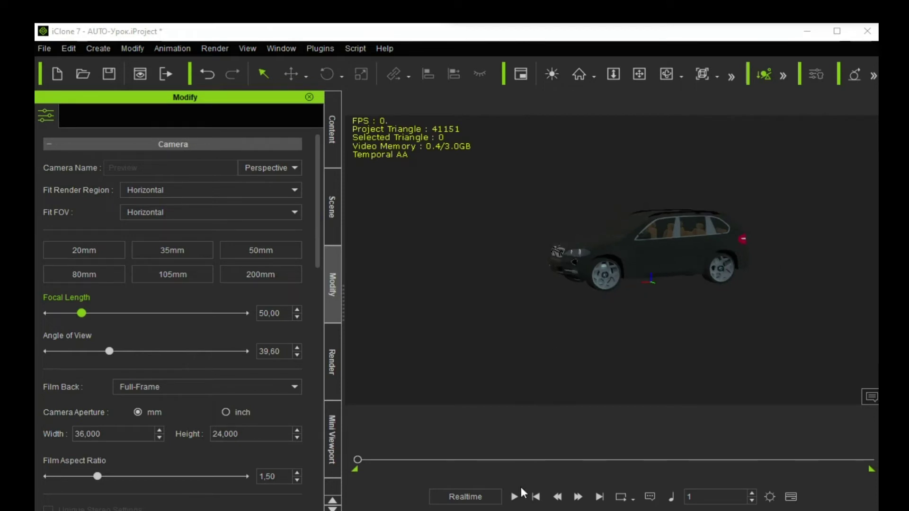
{"action": "left_click", "coordinate": [519, 495]}
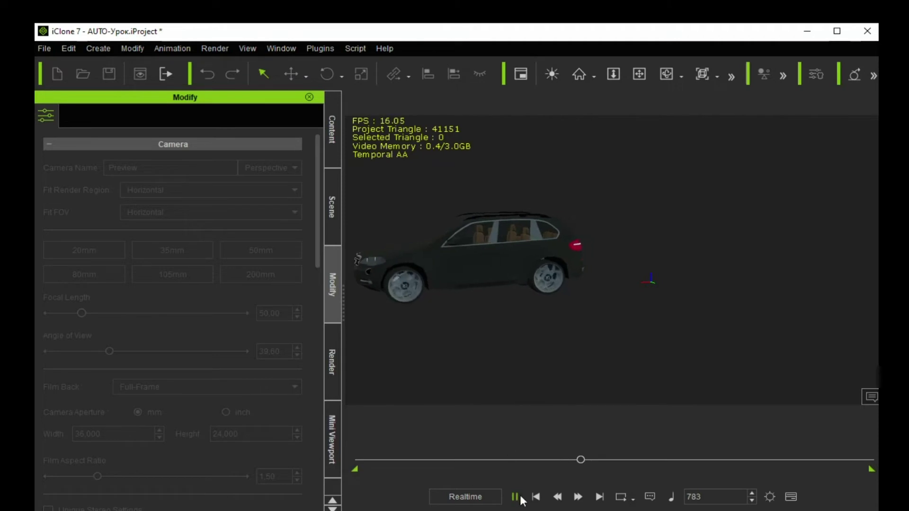
{"action": "left_click", "coordinate": [535, 496]}
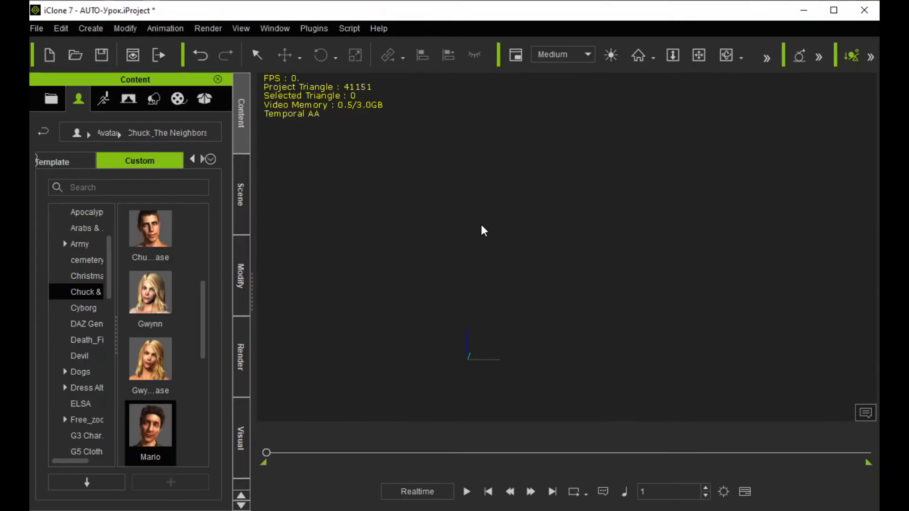
Add the Mario avatar from the Chuck & The Neighbors collection twice and replace the selected copy with Bernard.
{"action": "double_click", "coordinate": [155, 412]}
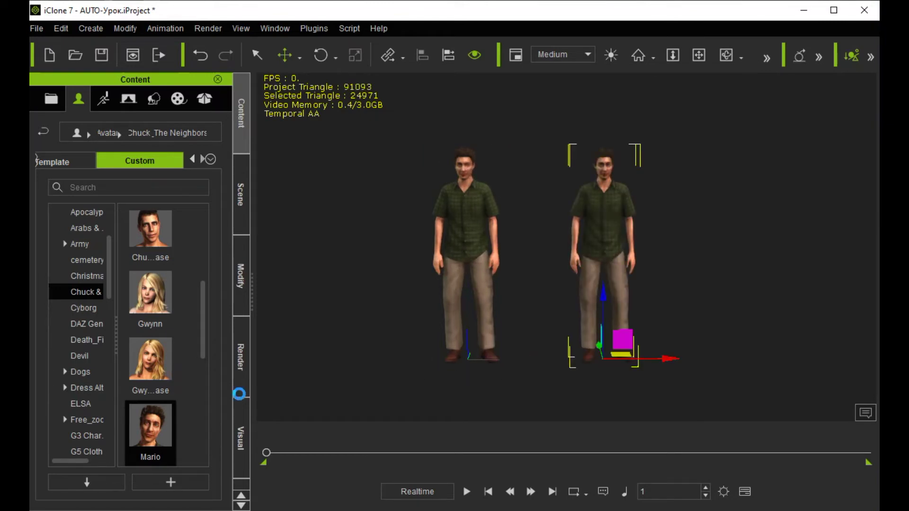
{"action": "scroll", "coordinate": [194, 391], "scroll_direction": "down", "scroll_amount": 3}
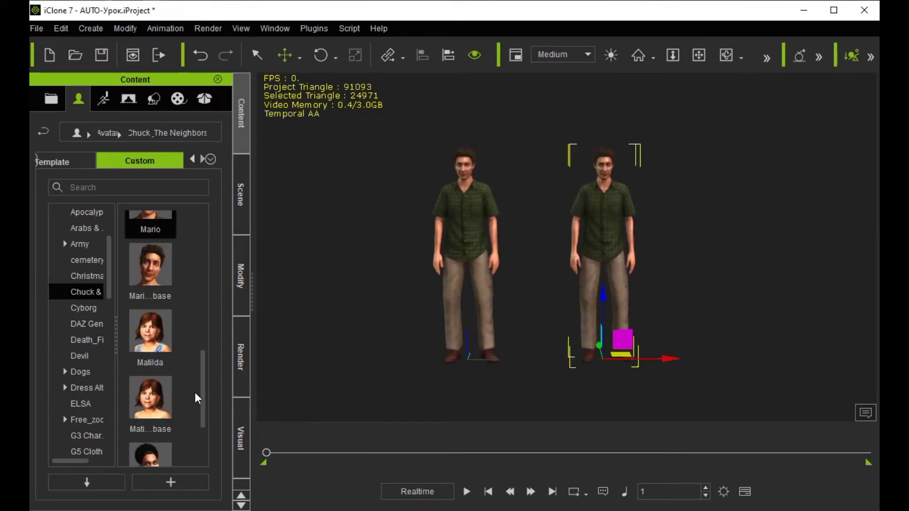
{"action": "scroll", "coordinate": [195, 392], "scroll_direction": "down", "scroll_amount": 3}
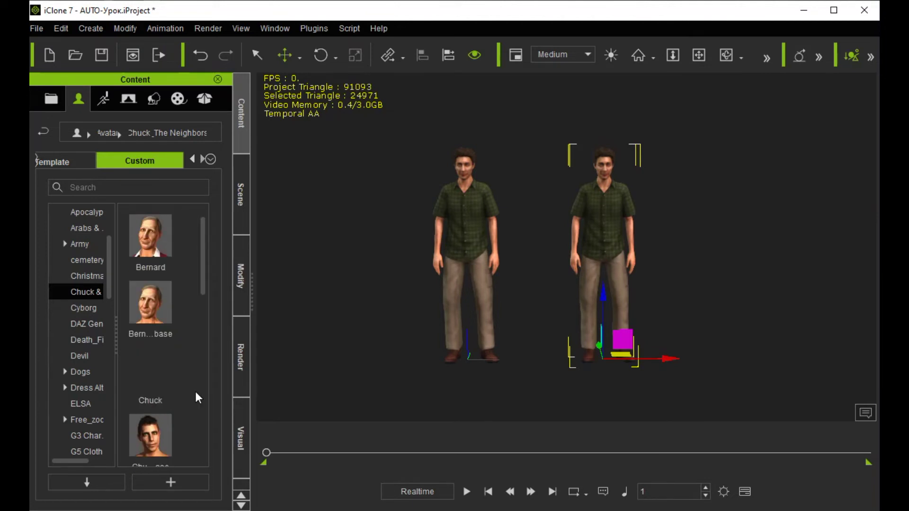
{"action": "double_click", "coordinate": [148, 250]}
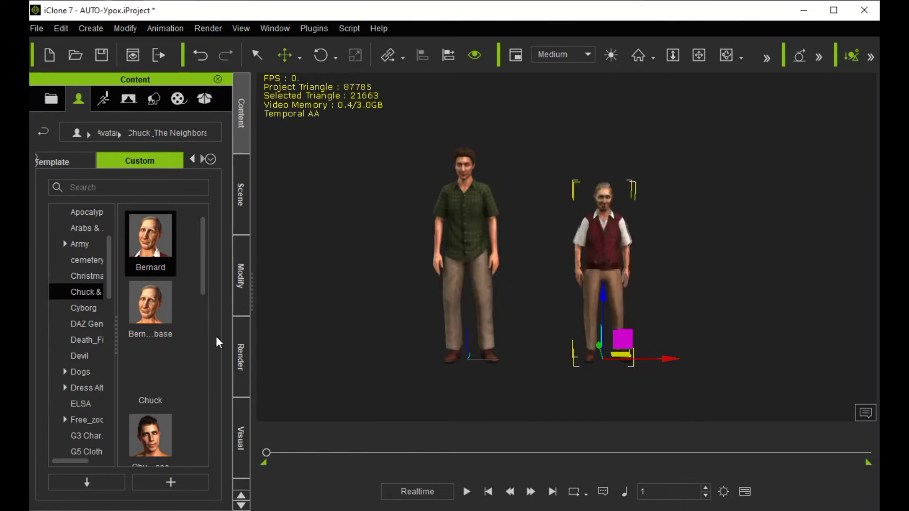
Select the Mario avatar in the green shirt and open the custom Motion library of the animation content.
{"action": "scroll", "coordinate": [556, 386], "scroll_direction": "up", "scroll_amount": 4}
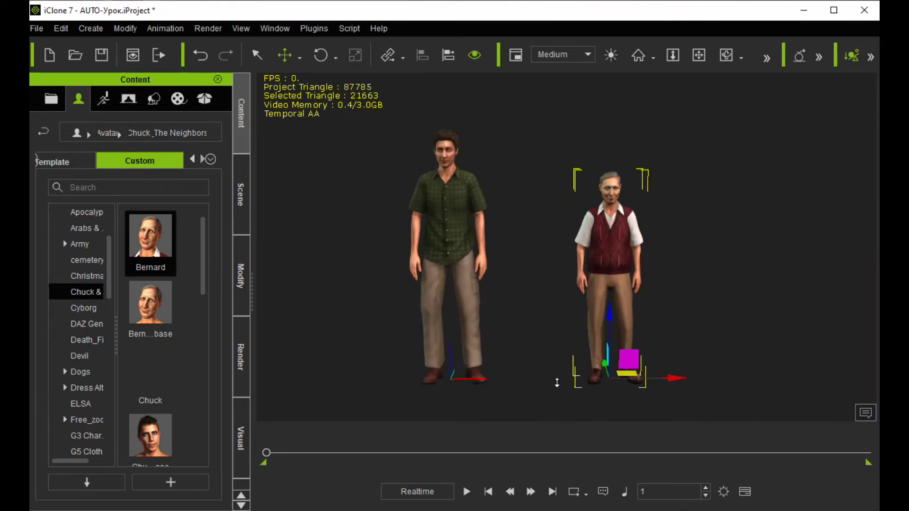
{"action": "left_click", "coordinate": [436, 216]}
{"action": "left_click", "coordinate": [153, 99]}
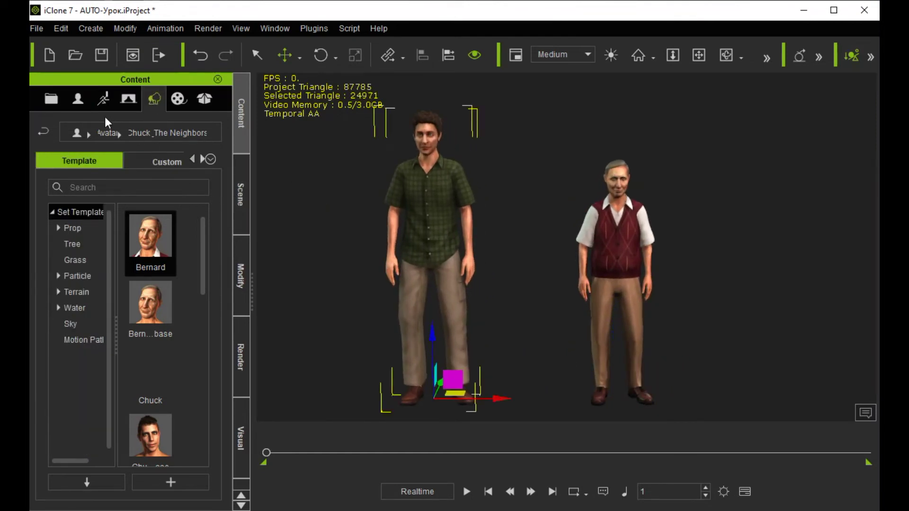
{"action": "left_click", "coordinate": [158, 156]}
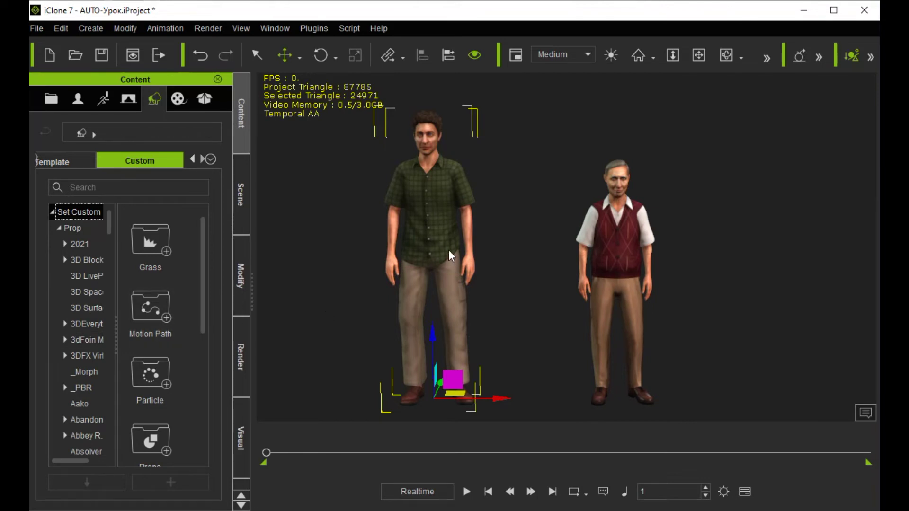
{"action": "left_click", "coordinate": [101, 104]}
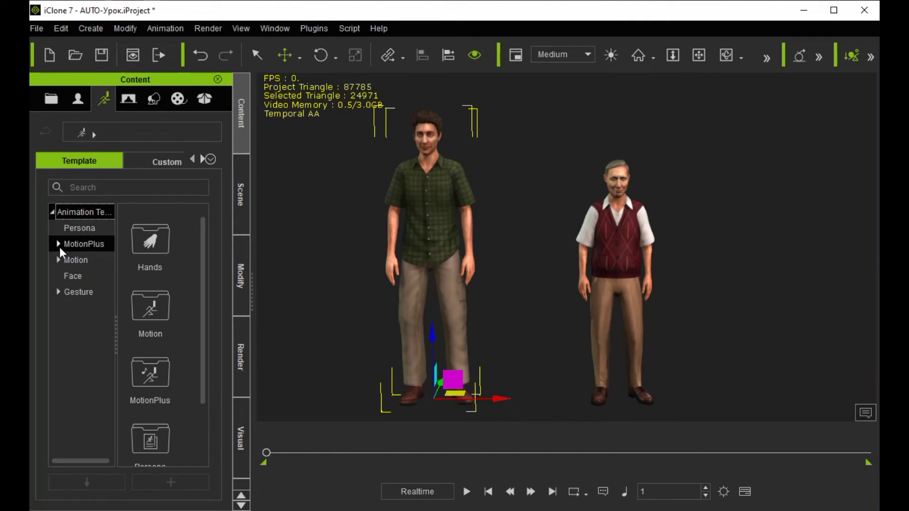
{"action": "left_click", "coordinate": [135, 163]}
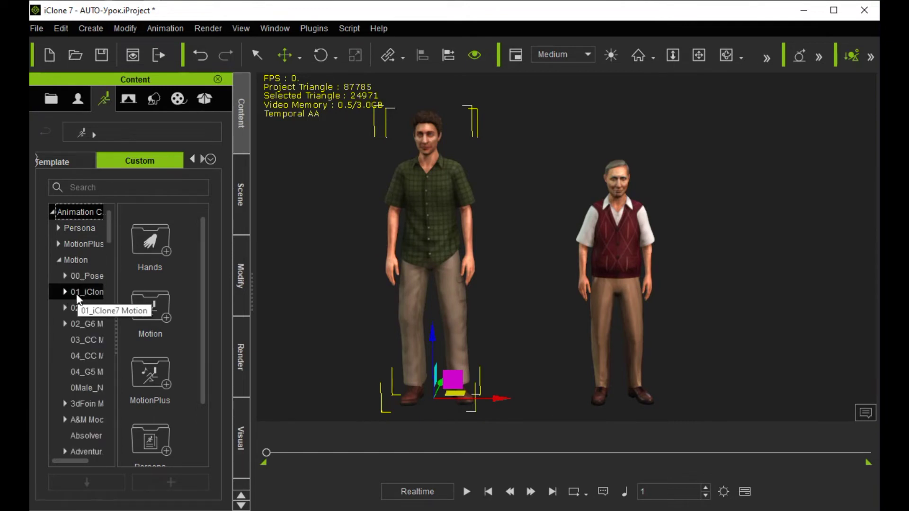
Apply the Sit talk motion from the Perform folder of 02_G6 Motion_Mason to the selected avatar and play it back.
{"action": "left_click", "coordinate": [80, 324]}
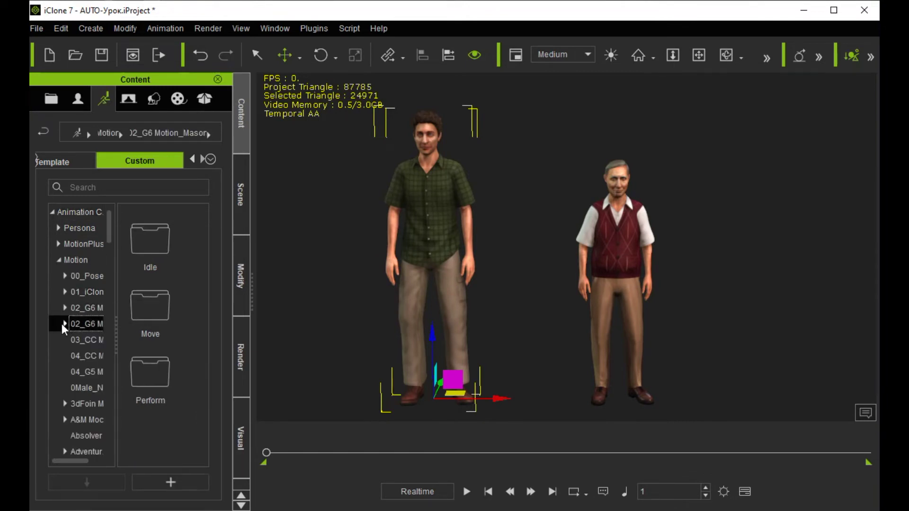
{"action": "left_click", "coordinate": [65, 324]}
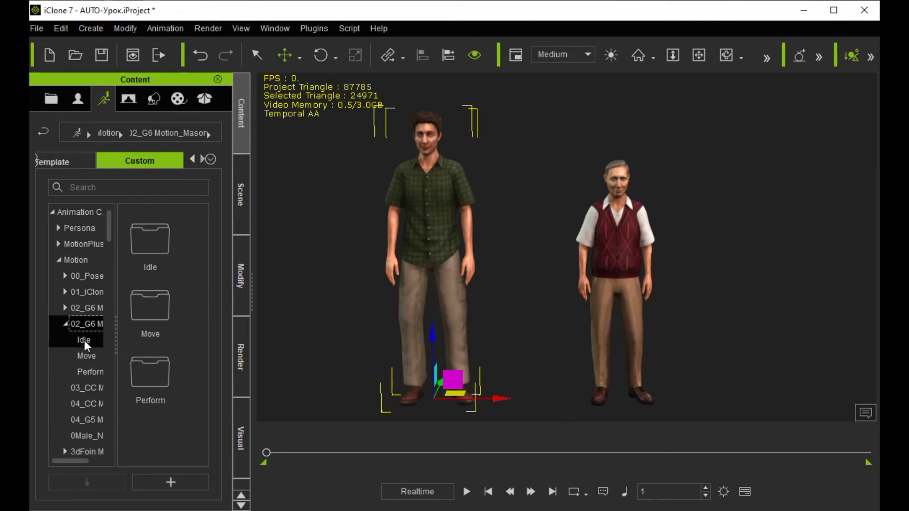
{"action": "left_click", "coordinate": [95, 371]}
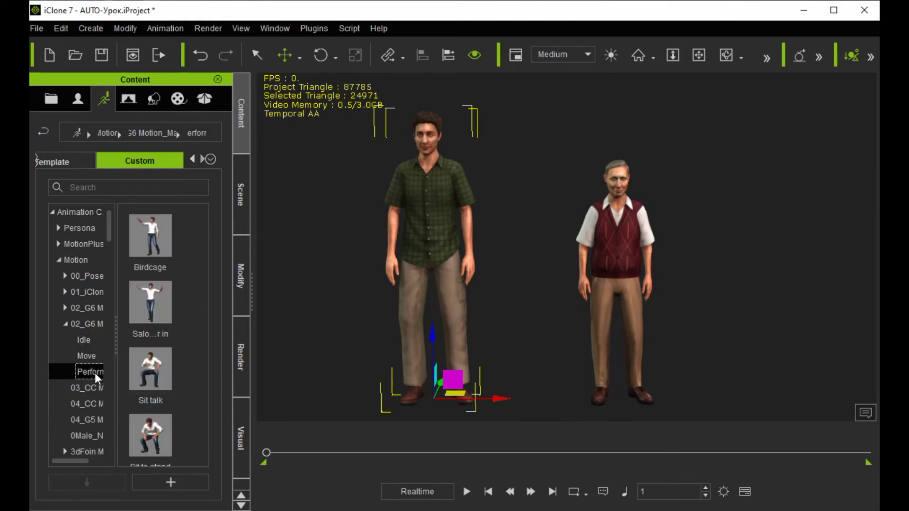
{"action": "left_click", "coordinate": [150, 380]}
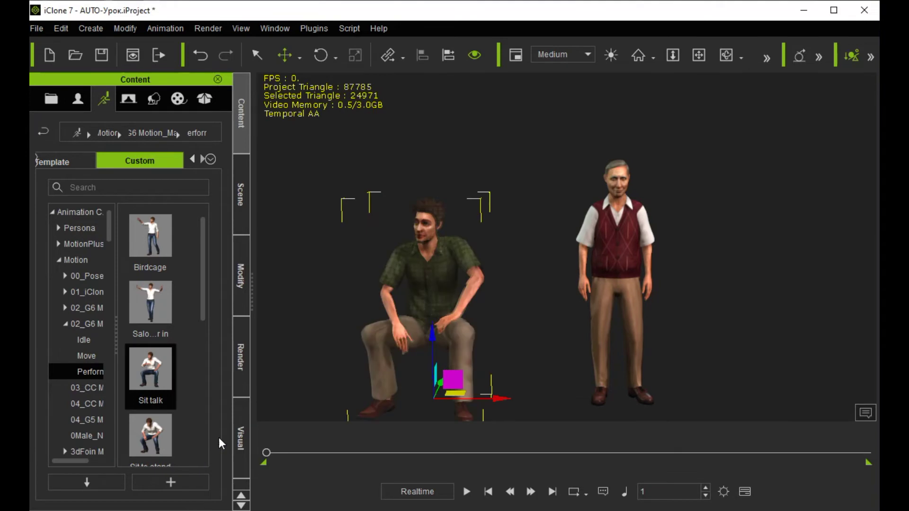
{"action": "left_click", "coordinate": [466, 493]}
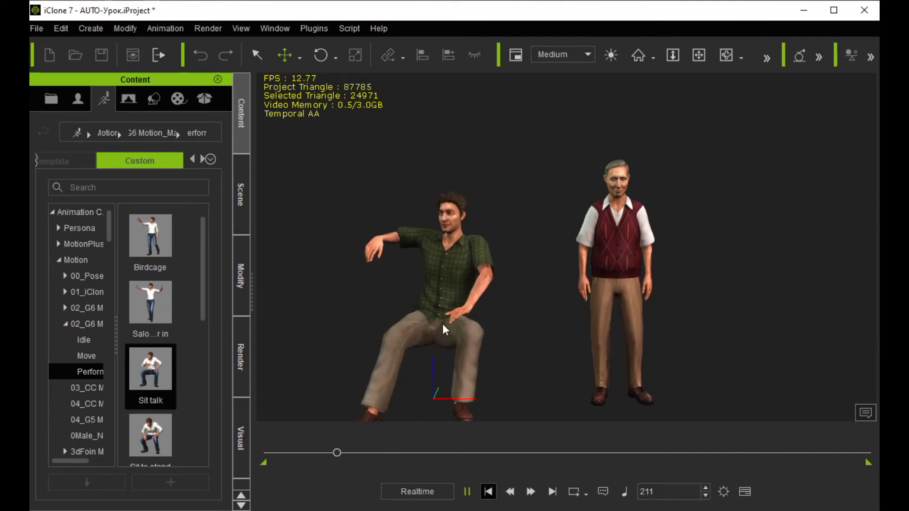
{"action": "key", "text": "ctrl+space"}
Select Bernard and choose the 01_Bored idle motion for him in Motion Puppet.
{"action": "left_click", "coordinate": [618, 239]}
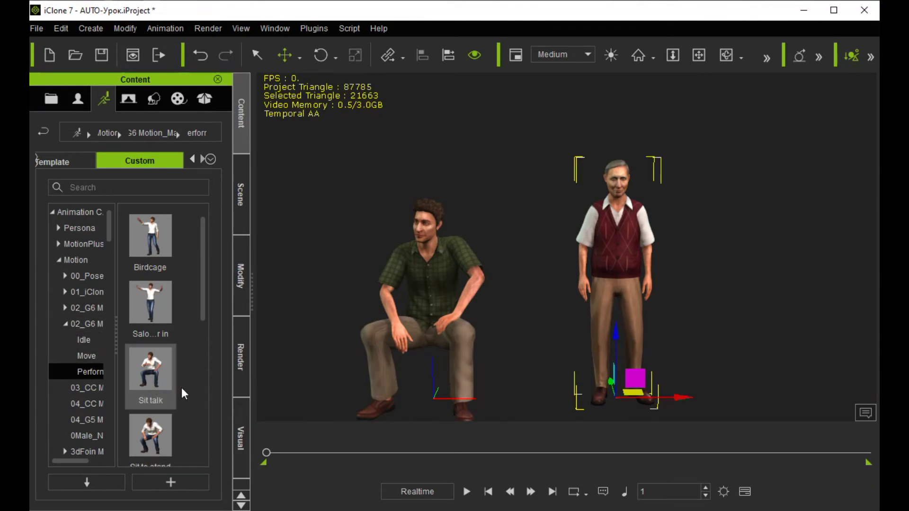
{"action": "left_click_drag", "start_coordinate": [204, 294], "coordinate": [200, 340]}
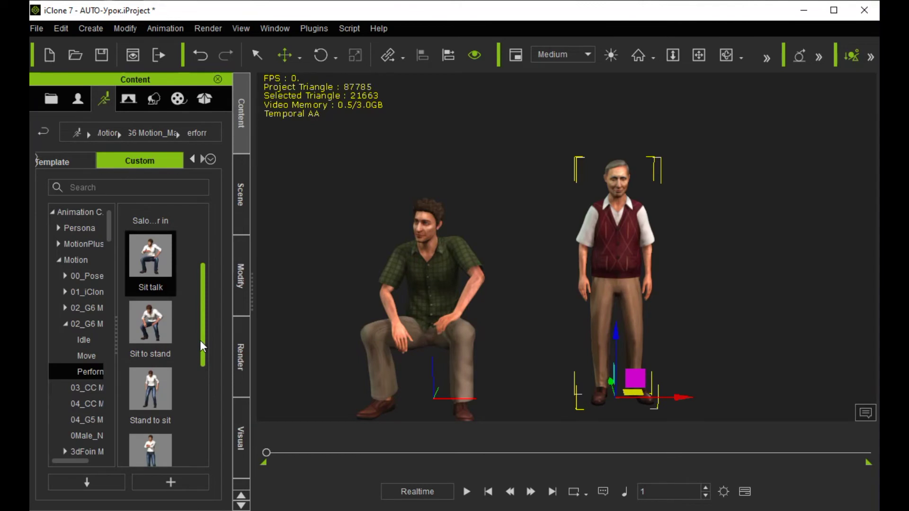
{"action": "left_click", "coordinate": [242, 276]}
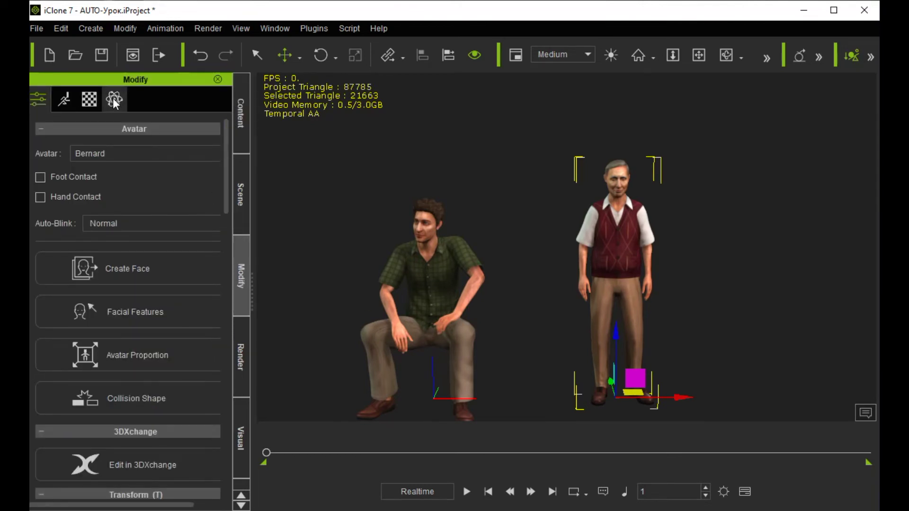
{"action": "left_click", "coordinate": [70, 94]}
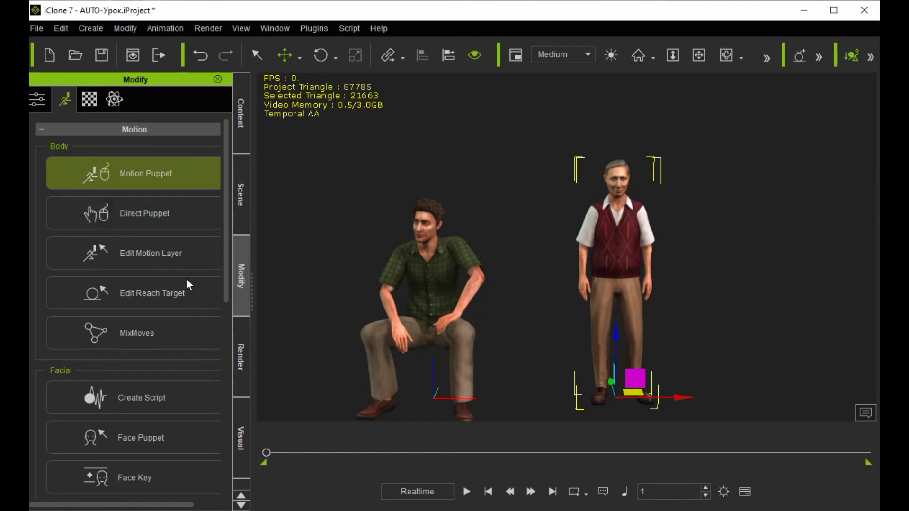
{"action": "left_click", "coordinate": [195, 7]}
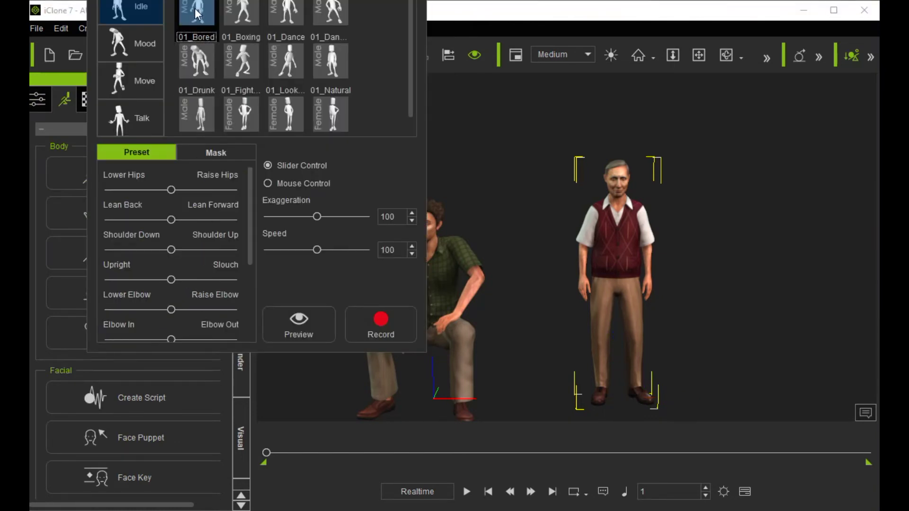
Set the puppet motion's Exaggeration and Speed to 15 and preview it on Bernard.
{"action": "left_click_drag", "start_coordinate": [396, 217], "coordinate": [368, 211]}
{"action": "left_click_drag", "start_coordinate": [399, 249], "coordinate": [361, 256]}
{"action": "type", "text": "15"}
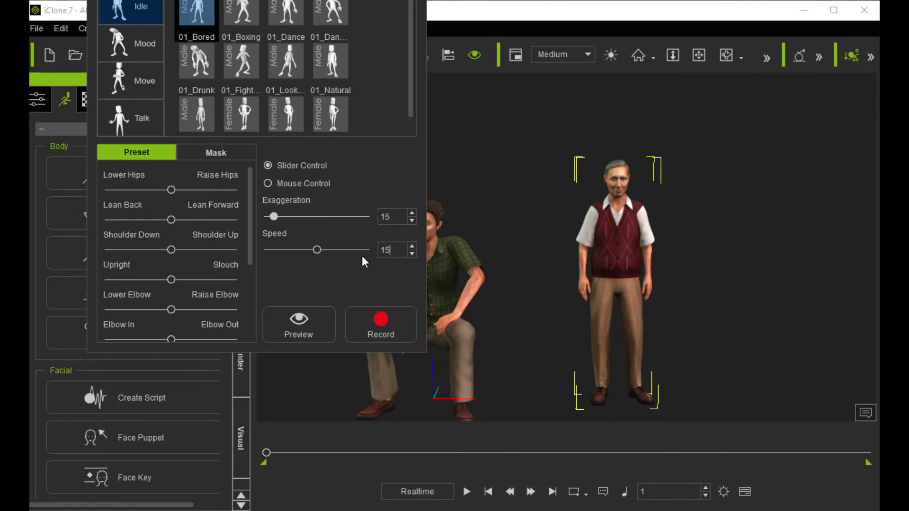
{"action": "left_click", "coordinate": [288, 325]}
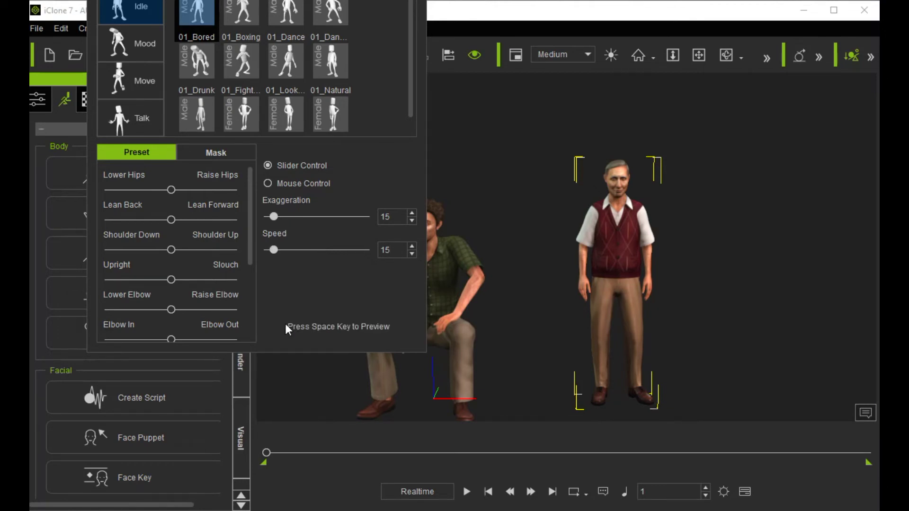
{"action": "key", "text": "space"}
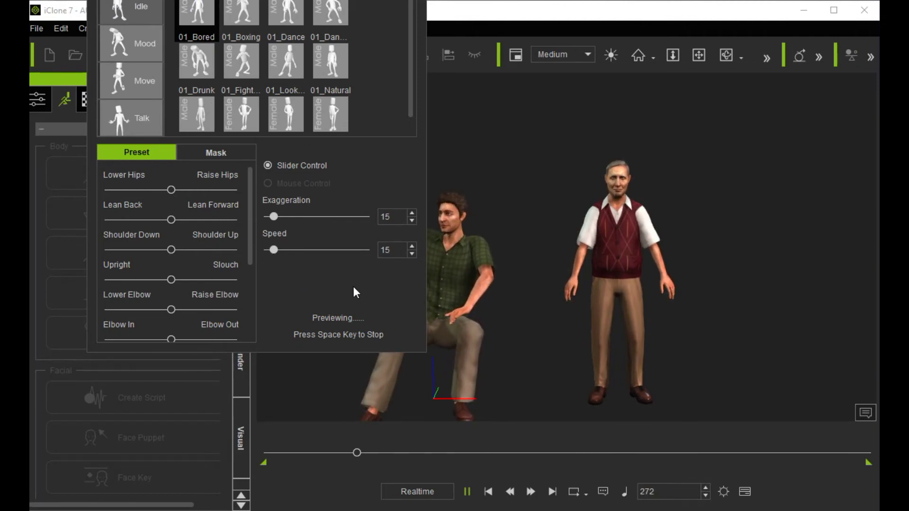
{"action": "key", "text": "space"}
Record the 01_Bored puppet motion on Bernard from the first frame to about frame 848.
{"action": "left_click", "coordinate": [390, 329]}
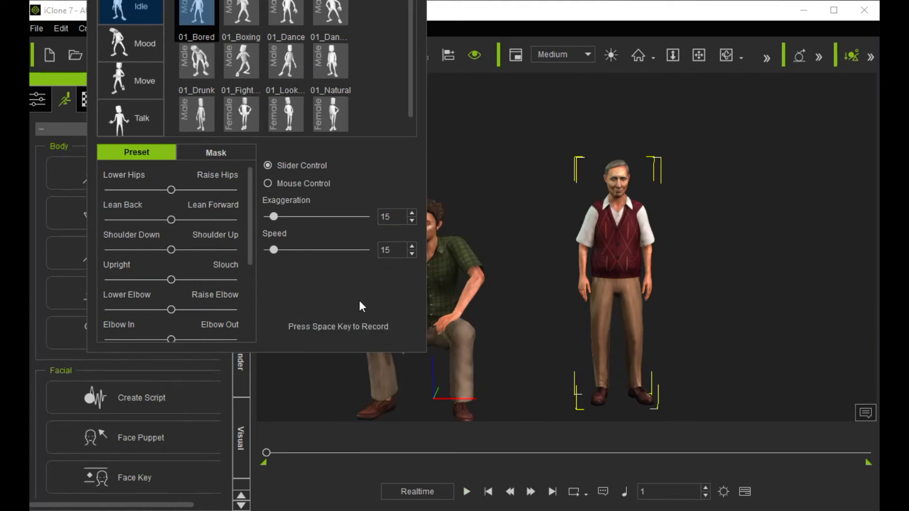
{"action": "key", "text": "space"}
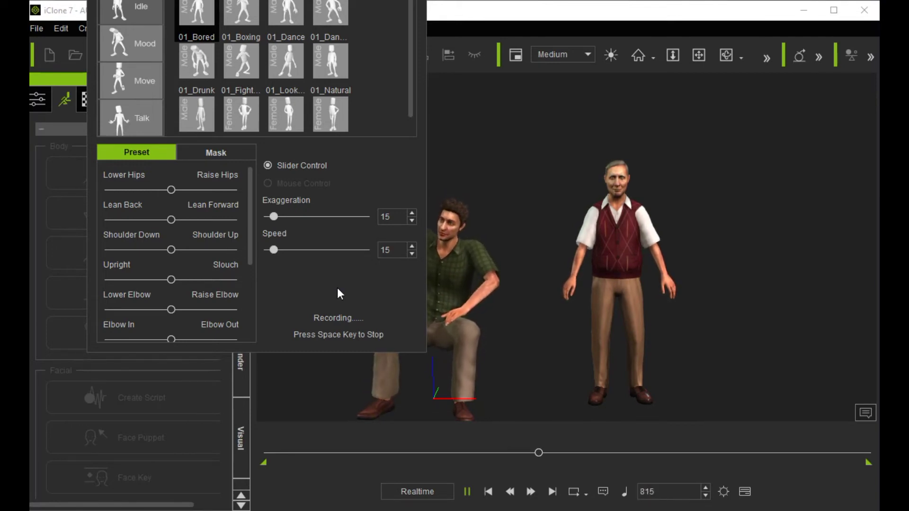
{"action": "key", "text": "space"}
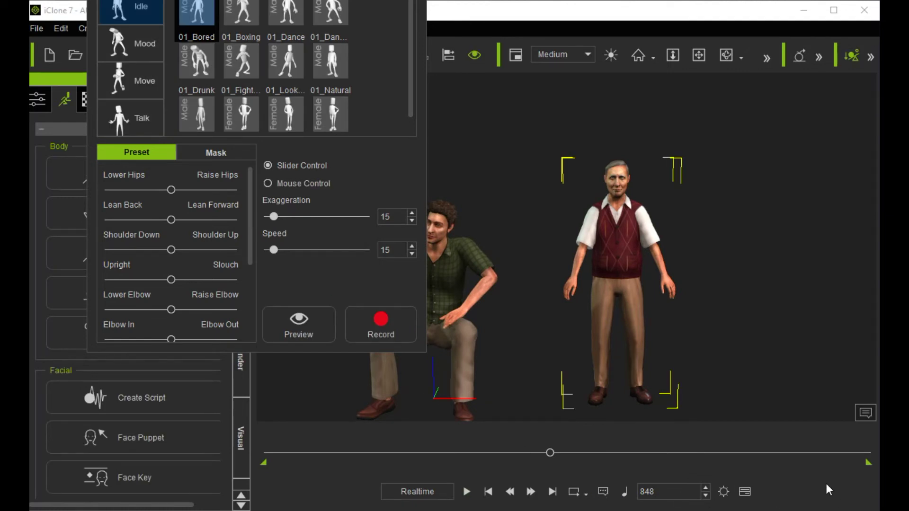
Mark the current frame 848 as the end frame in the timeline and close Motion Puppet.
{"action": "left_click", "coordinate": [744, 491]}
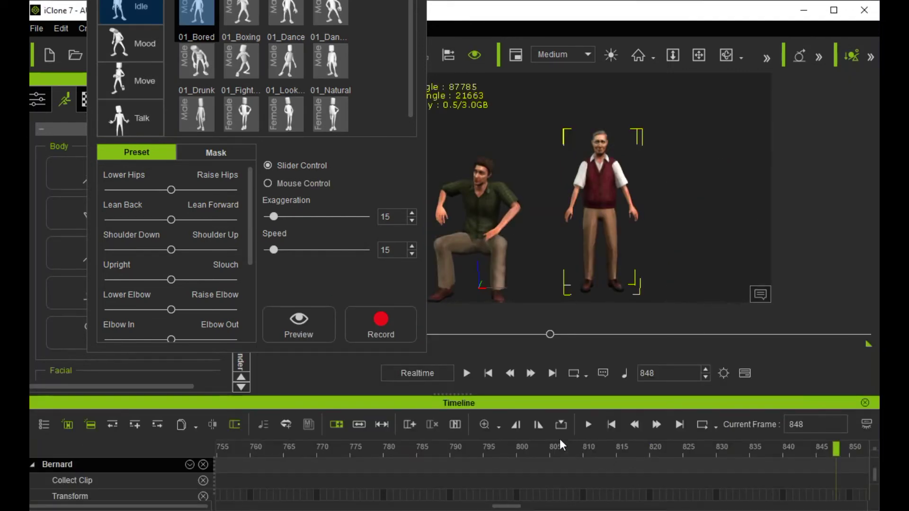
{"action": "left_click", "coordinate": [536, 428]}
{"action": "left_click", "coordinate": [745, 376]}
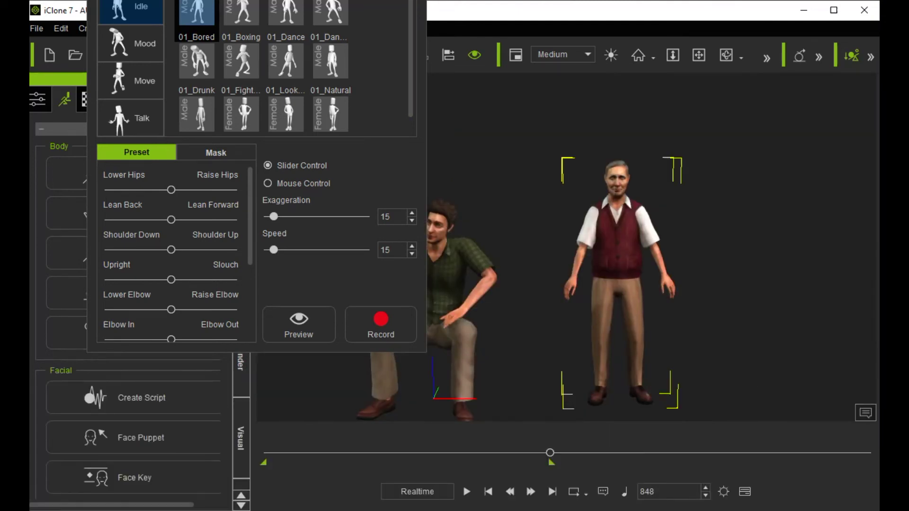
{"action": "left_click_drag", "start_coordinate": [385, 1], "coordinate": [387, 64]}
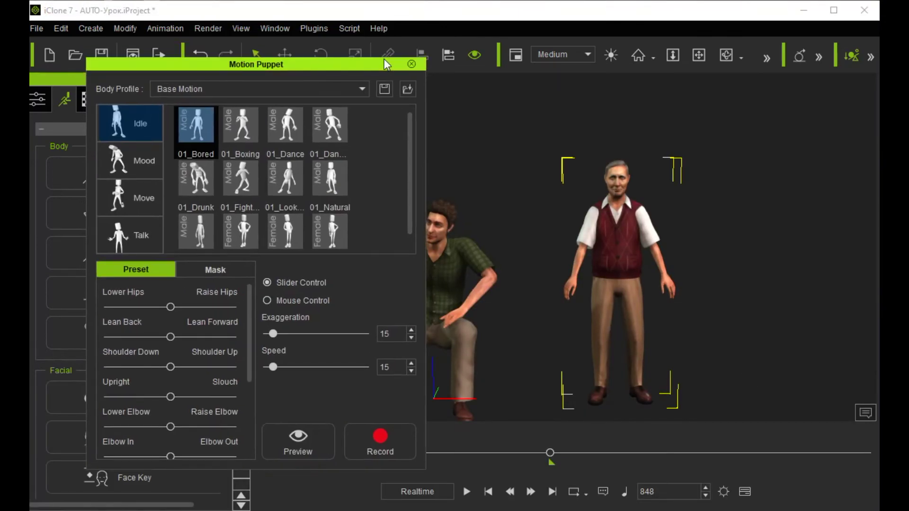
{"action": "left_click", "coordinate": [411, 65]}
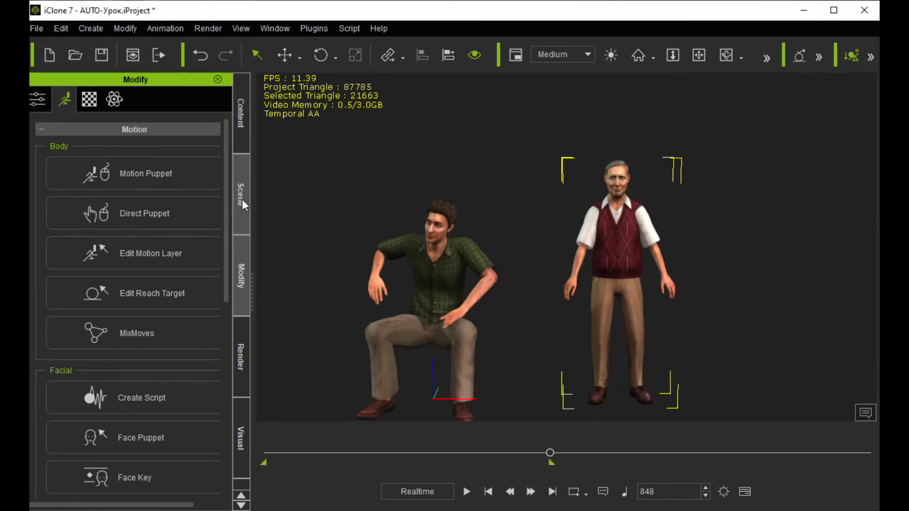
Move Bernard's hip bone down and back in Edit Motion Layer's IK mode to bring him into a sitting pose.
{"action": "left_click", "coordinate": [110, 256]}
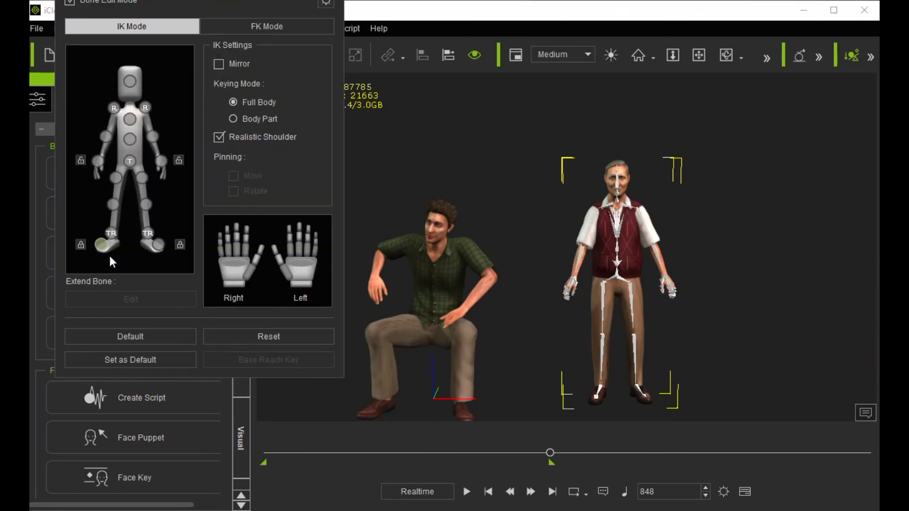
{"action": "left_click", "coordinate": [131, 162]}
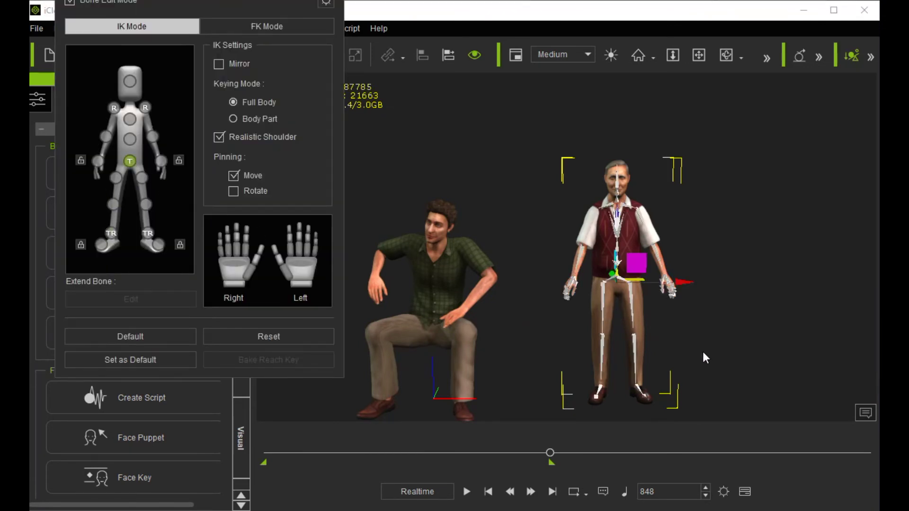
{"action": "mouse_move", "coordinate": [570, 346]}
{"action": "right_mouse_down"}
{"action": "mouse_move", "coordinate": [589, 324]}
{"action": "mouse_move", "coordinate": [560, 336]}
{"action": "mouse_move", "coordinate": [568, 331]}
{"action": "right_mouse_up"}
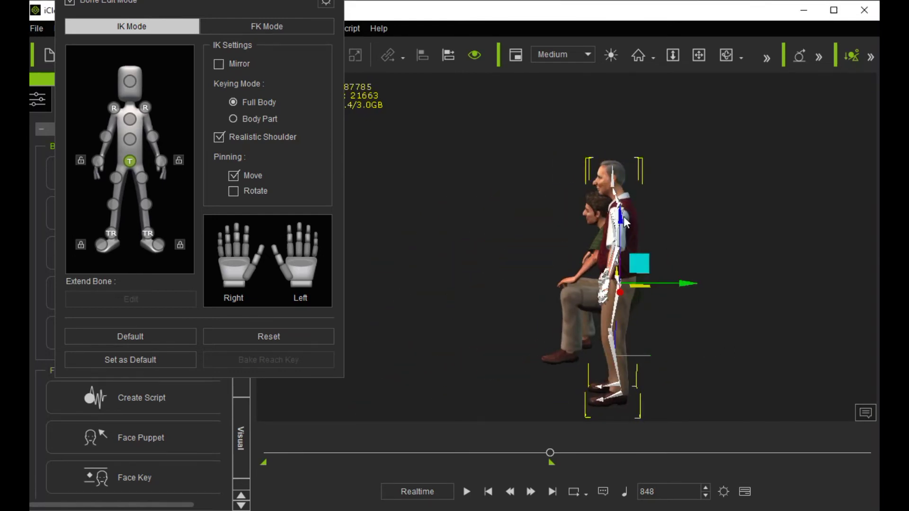
{"action": "left_click_drag", "start_coordinate": [617, 214], "coordinate": [658, 318]}
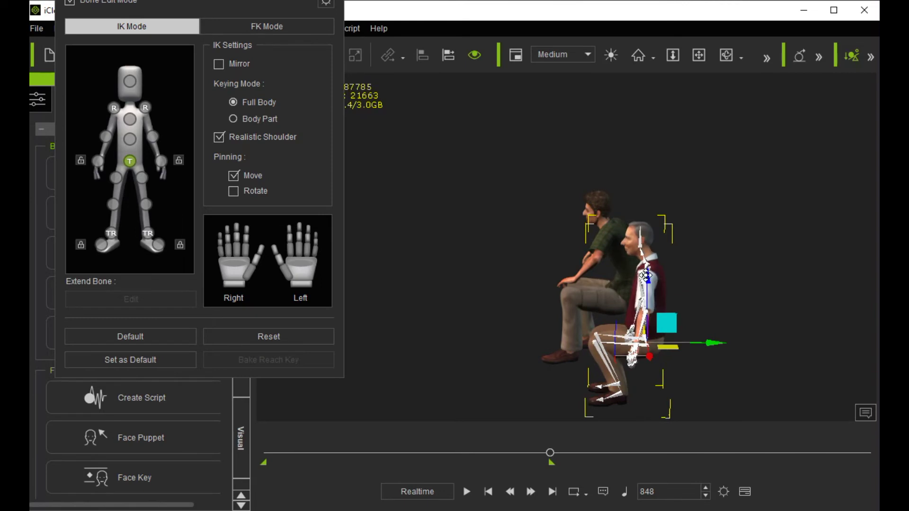
{"action": "left_click_drag", "start_coordinate": [645, 275], "coordinate": [649, 260]}
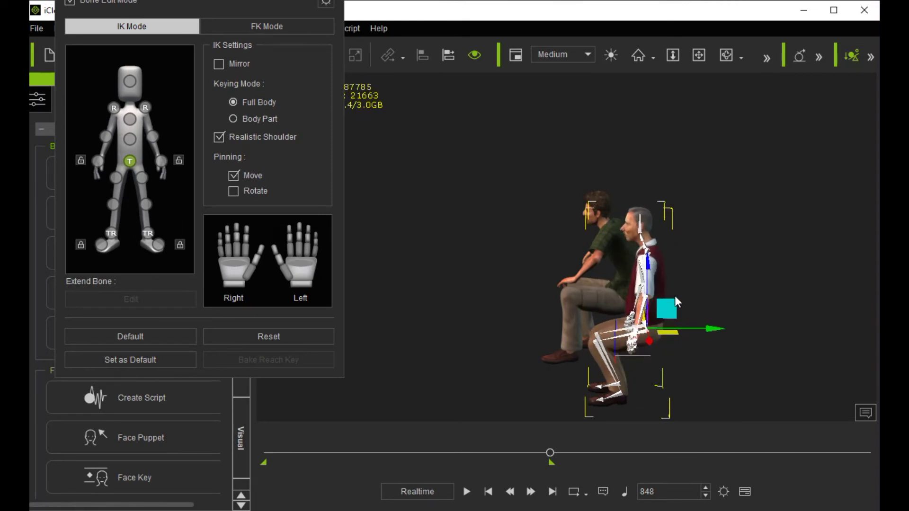
{"action": "left_click_drag", "start_coordinate": [708, 328], "coordinate": [715, 328]}
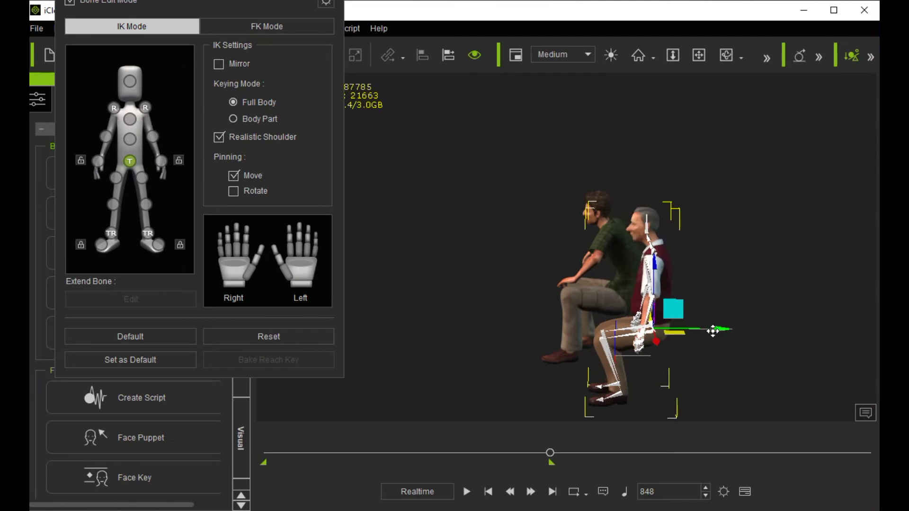
Turn on Mirror for Bernard's left forearm bone and rotate both forearms up and forward using World Rotate.
{"action": "left_click", "coordinate": [155, 136]}
{"action": "left_click", "coordinate": [219, 64]}
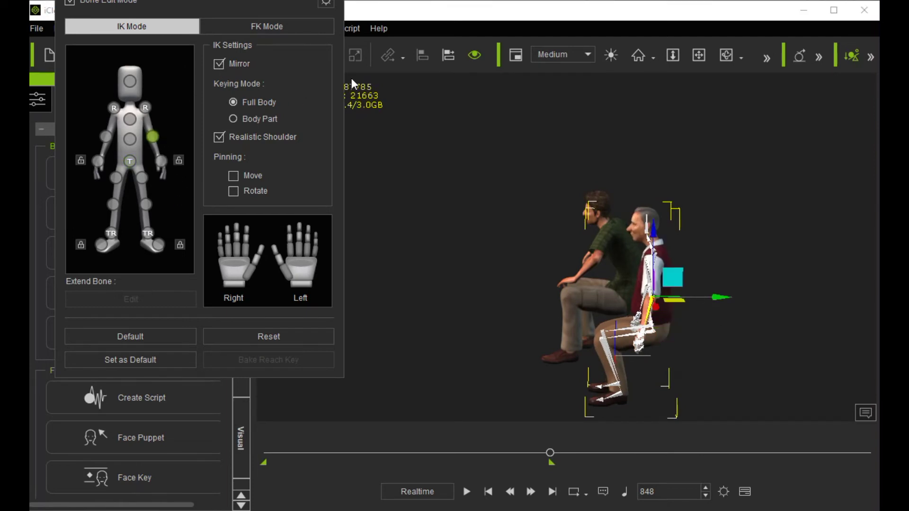
{"action": "left_click_drag", "start_coordinate": [263, 1], "coordinate": [246, 96]}
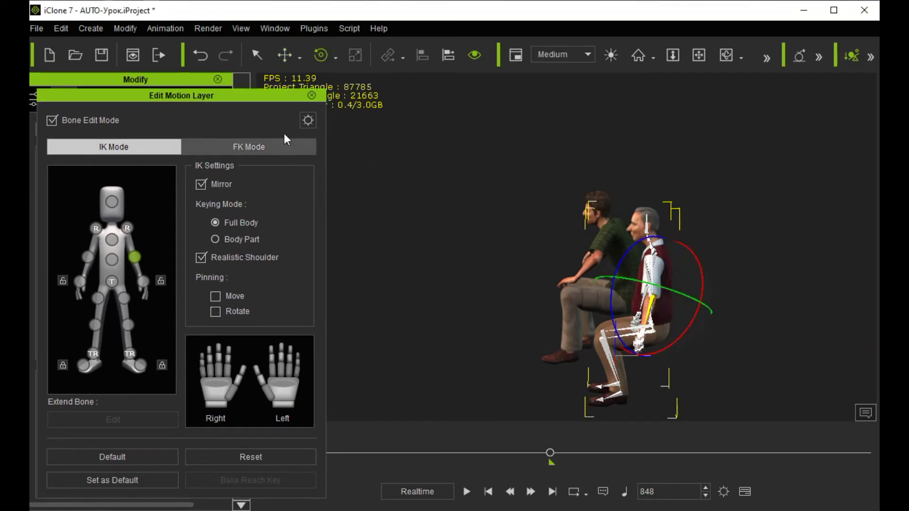
{"action": "left_click", "coordinate": [335, 58]}
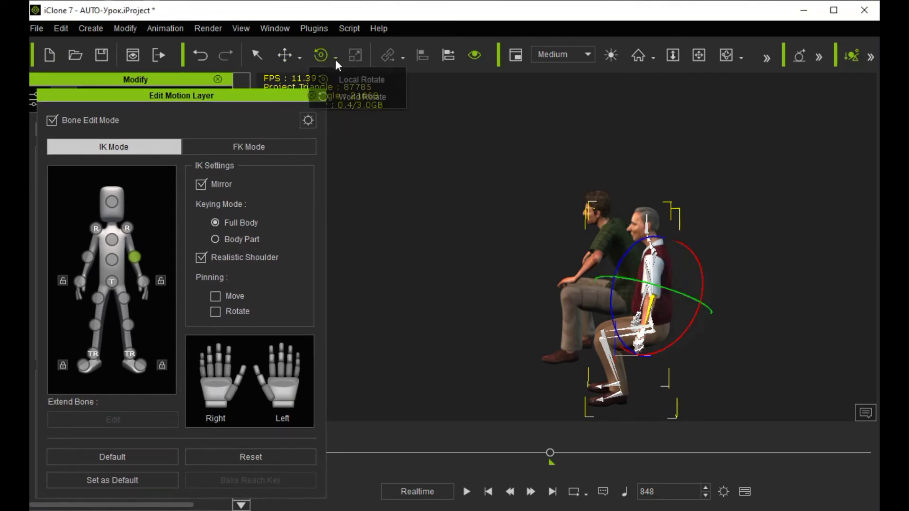
{"action": "left_click", "coordinate": [334, 94]}
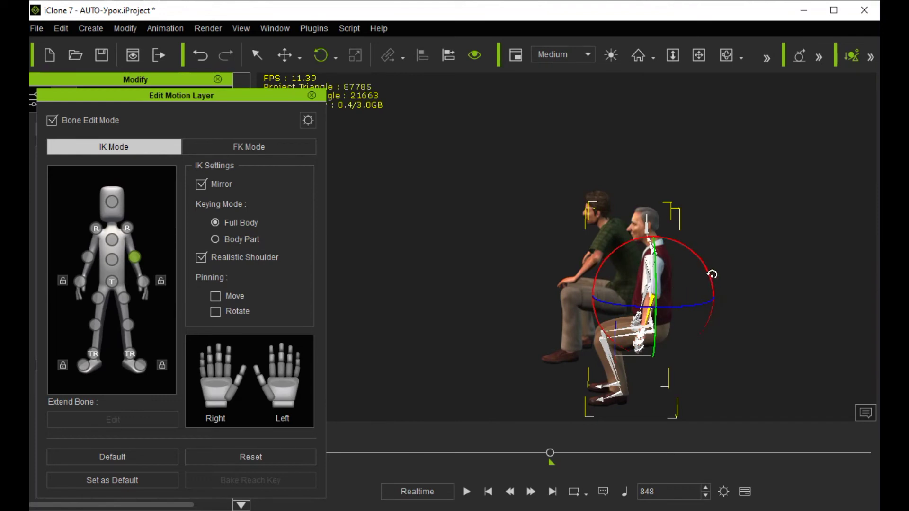
{"action": "left_click_drag", "start_coordinate": [715, 279], "coordinate": [719, 328]}
Rotate Bernard's mirrored forearms inward in front of his torso and close Edit Motion Layer.
{"action": "right_click_drag", "start_coordinate": [633, 337], "coordinate": [615, 304]}
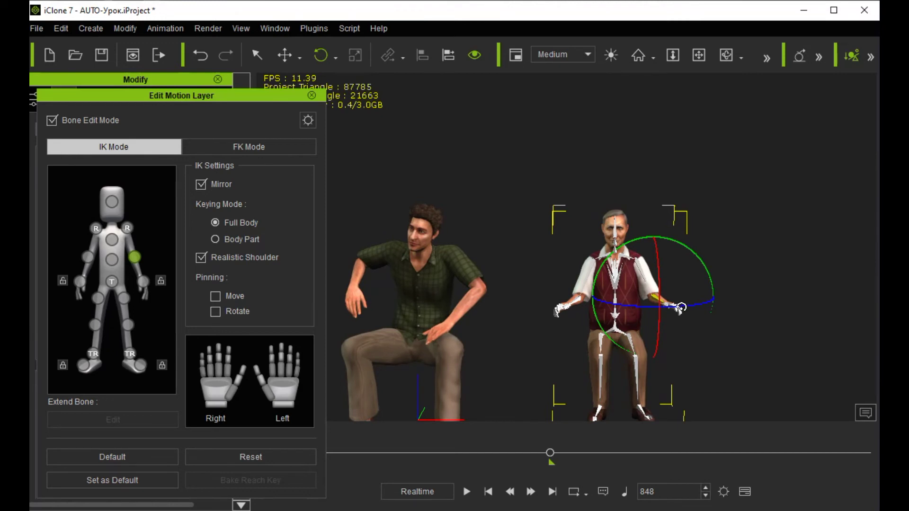
{"action": "left_click_drag", "start_coordinate": [678, 308], "coordinate": [656, 307]}
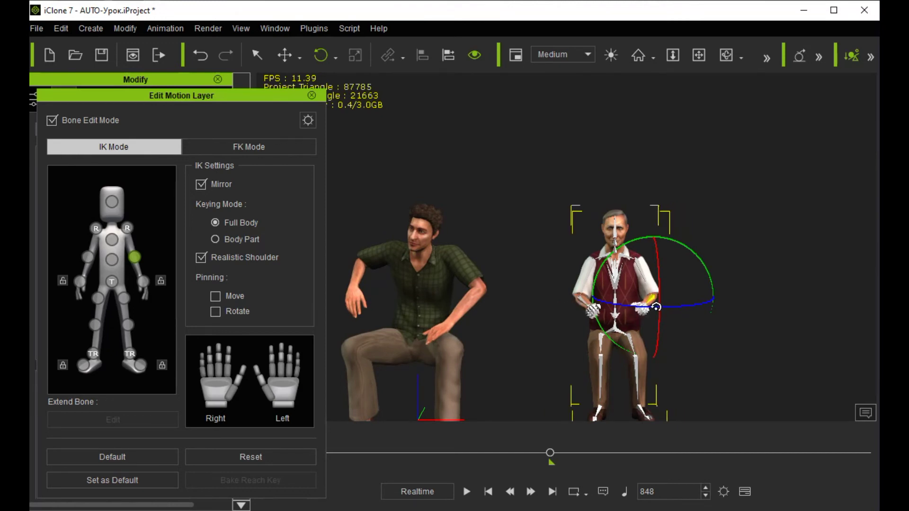
{"action": "left_click", "coordinate": [311, 96]}
{"action": "scroll", "coordinate": [495, 339], "scroll_direction": "down", "scroll_amount": 2}
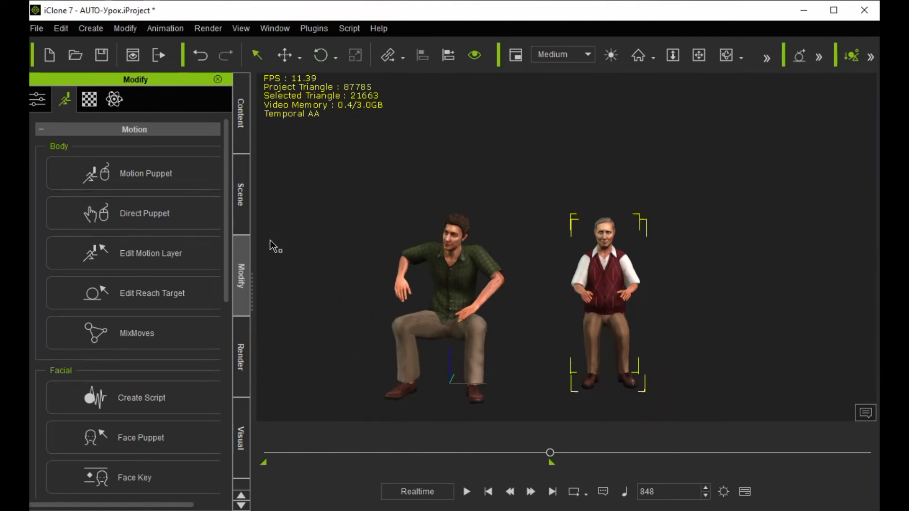
Find Box_003 in the custom 3D Blocks props and place it in the scene between the two avatars.
{"action": "left_click", "coordinate": [241, 206]}
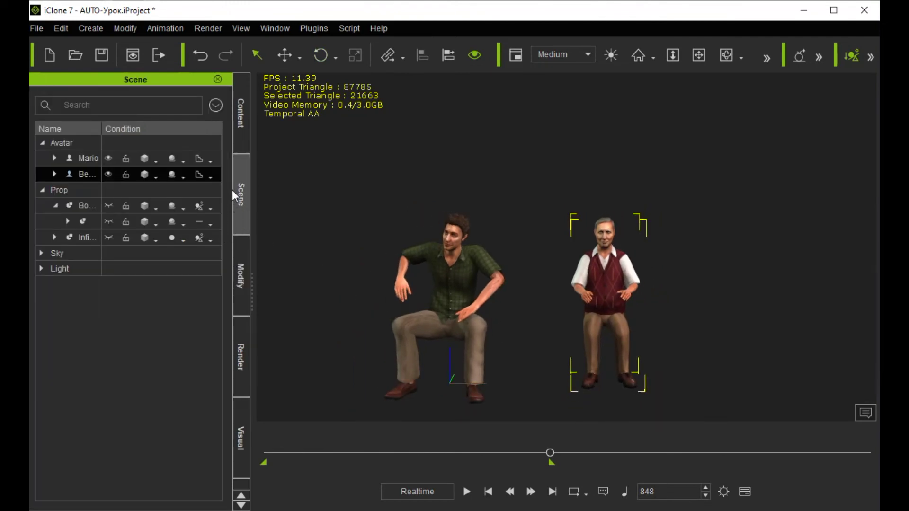
{"action": "left_click", "coordinate": [243, 124]}
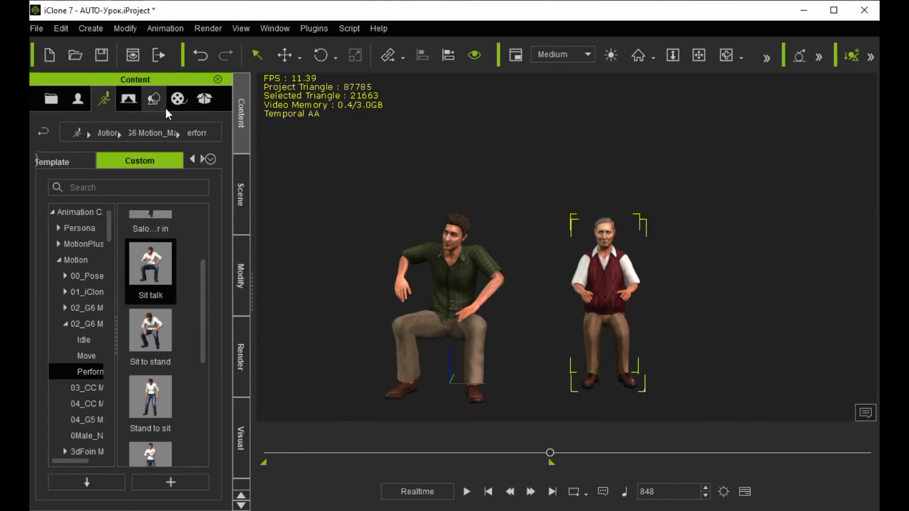
{"action": "left_click", "coordinate": [154, 99]}
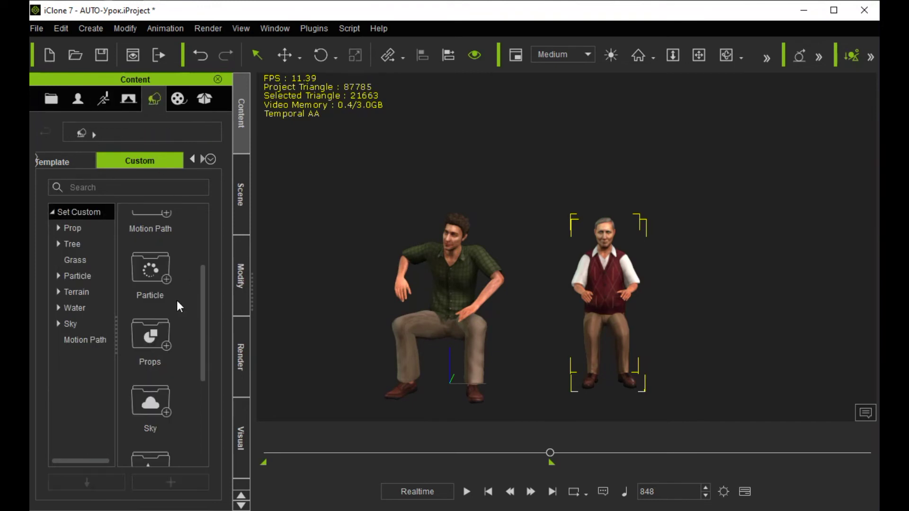
{"action": "left_click", "coordinate": [57, 228]}
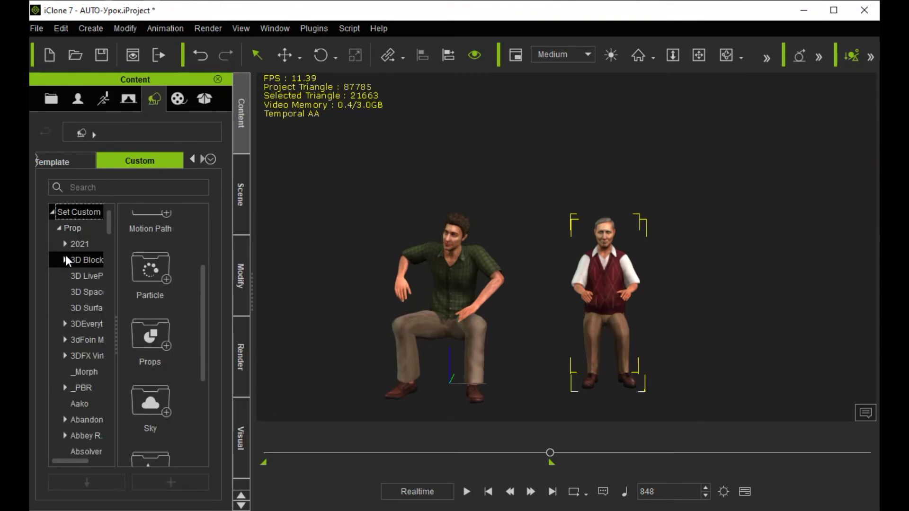
{"action": "left_click", "coordinate": [74, 325]}
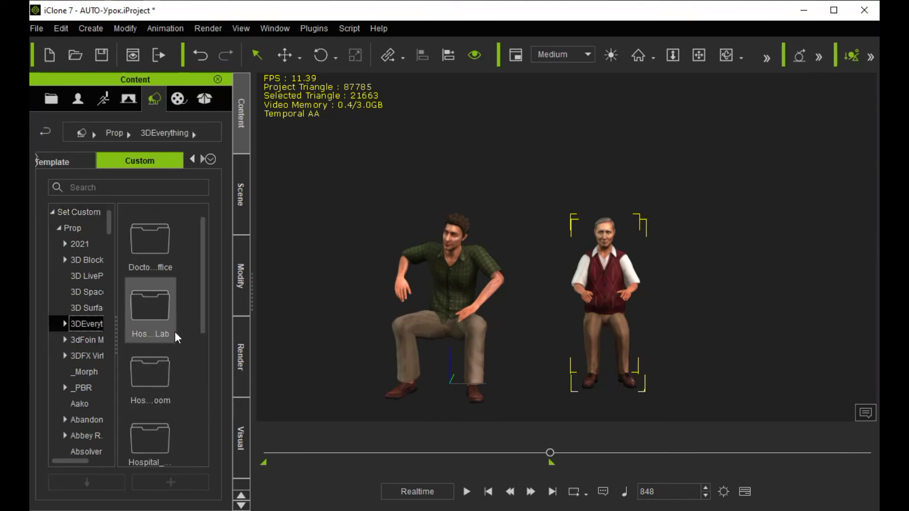
{"action": "scroll", "coordinate": [172, 337], "scroll_direction": "down", "scroll_amount": 5}
{"action": "left_click", "coordinate": [89, 338]}
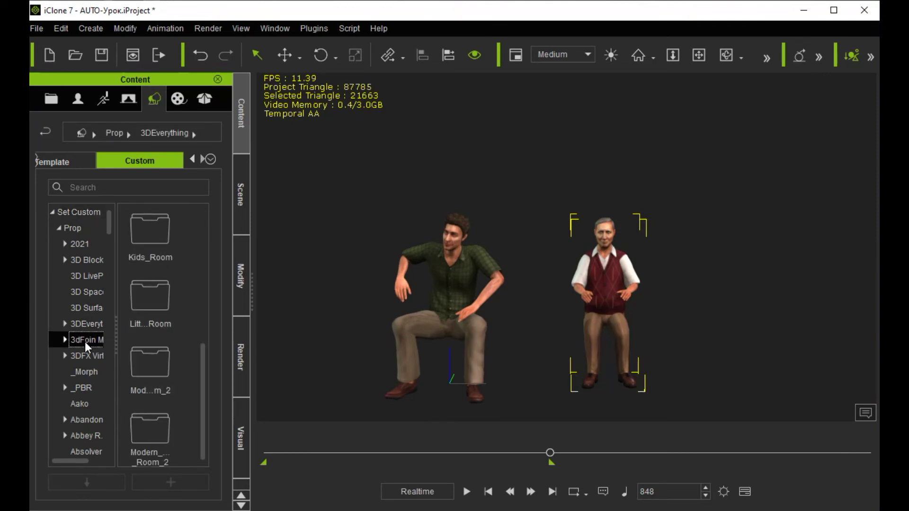
{"action": "left_click", "coordinate": [85, 260]}
{"action": "scroll", "coordinate": [186, 313], "scroll_direction": "down", "scroll_amount": 2}
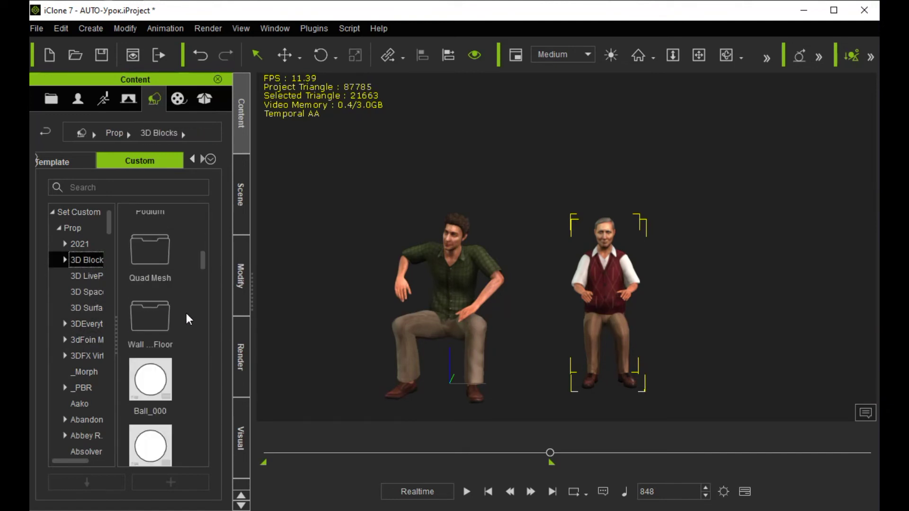
{"action": "left_click_drag", "start_coordinate": [147, 355], "coordinate": [508, 373]}
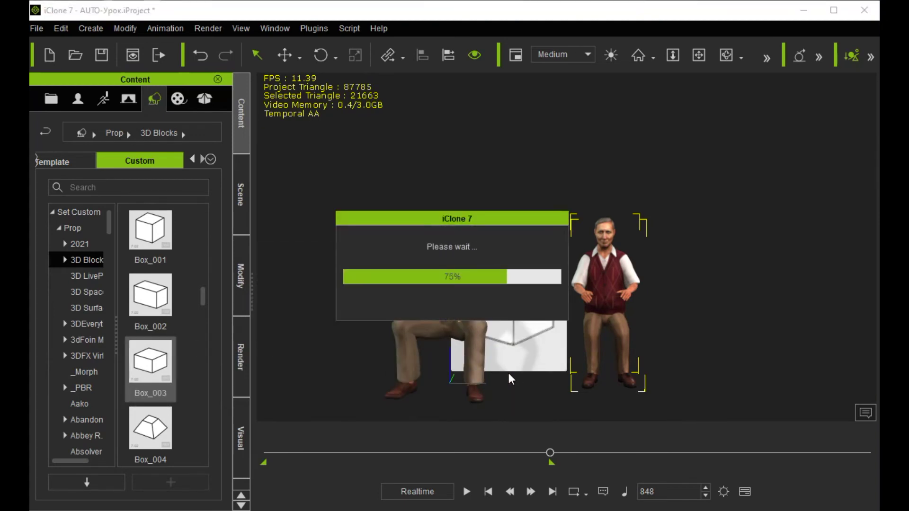
Scale the new box down uniformly to a small block near Mario's feet.
{"action": "left_click", "coordinate": [355, 56]}
{"action": "left_click_drag", "start_coordinate": [505, 375], "coordinate": [572, 497]}
{"action": "scroll", "coordinate": [562, 365], "scroll_direction": "up", "scroll_amount": 5}
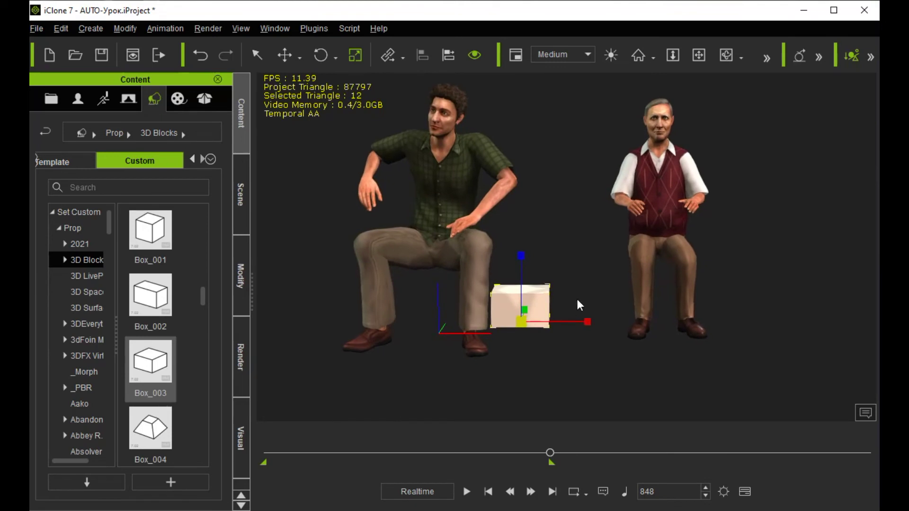
{"action": "scroll", "coordinate": [579, 305], "scroll_direction": "up", "scroll_amount": 2}
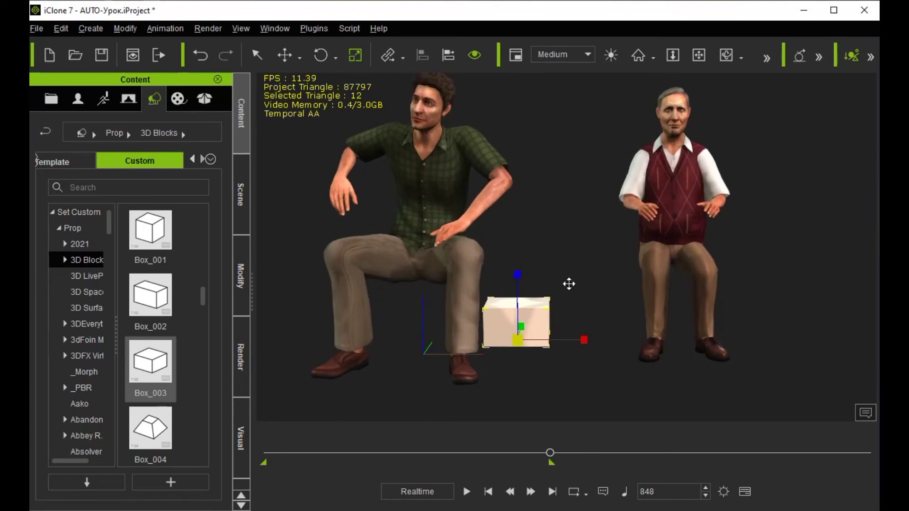
{"action": "scroll", "coordinate": [568, 284], "scroll_direction": "up", "scroll_amount": 2}
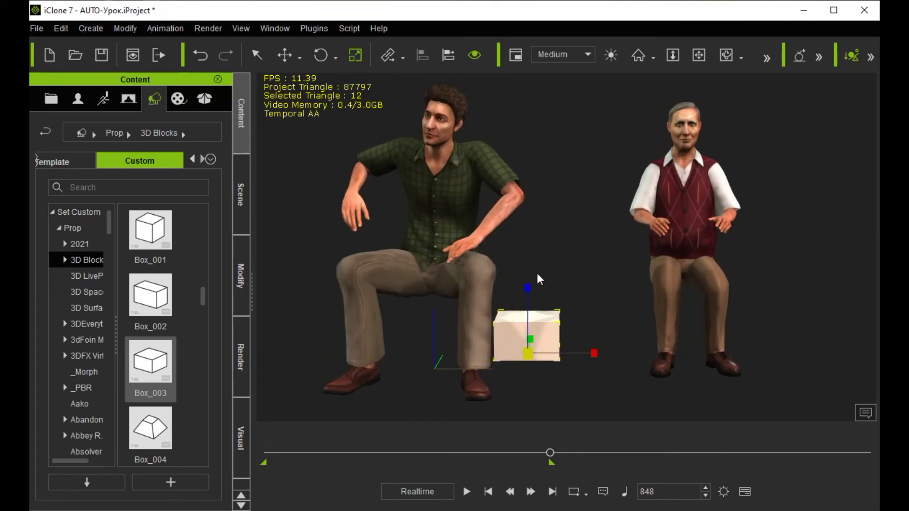
Align the box to Mario's pivot on the X, Y and Z axes.
{"action": "left_click", "coordinate": [447, 61]}
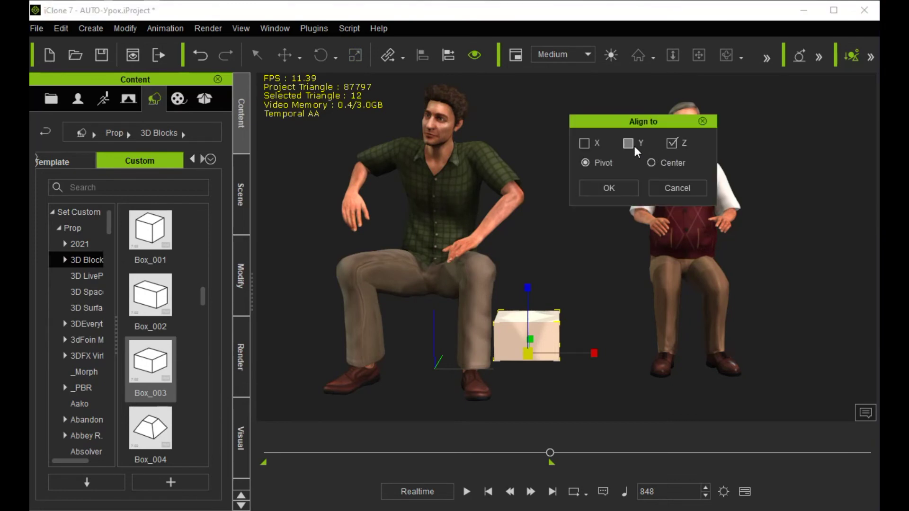
{"action": "left_click", "coordinate": [583, 142]}
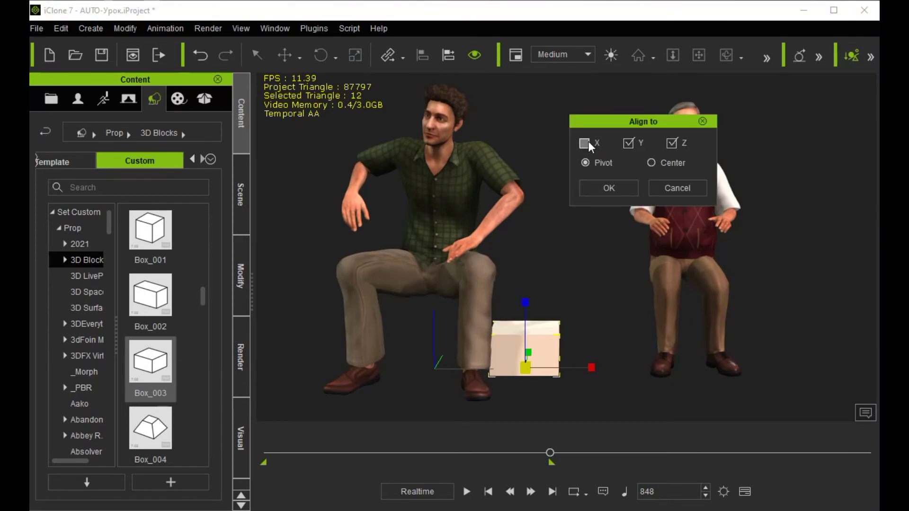
{"action": "left_click", "coordinate": [603, 189]}
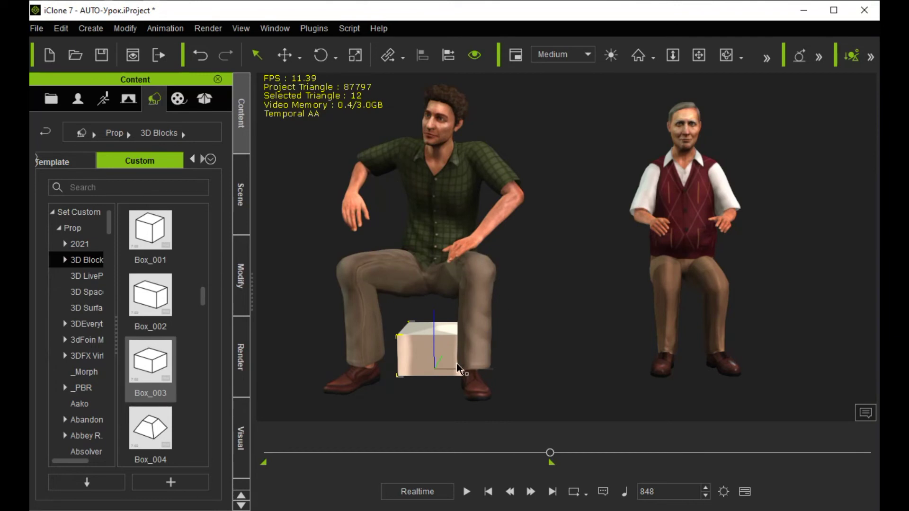
Scale the box down further and raise it to just beneath Mario's seat.
{"action": "right_click_drag", "start_coordinate": [598, 386], "coordinate": [291, 374]}
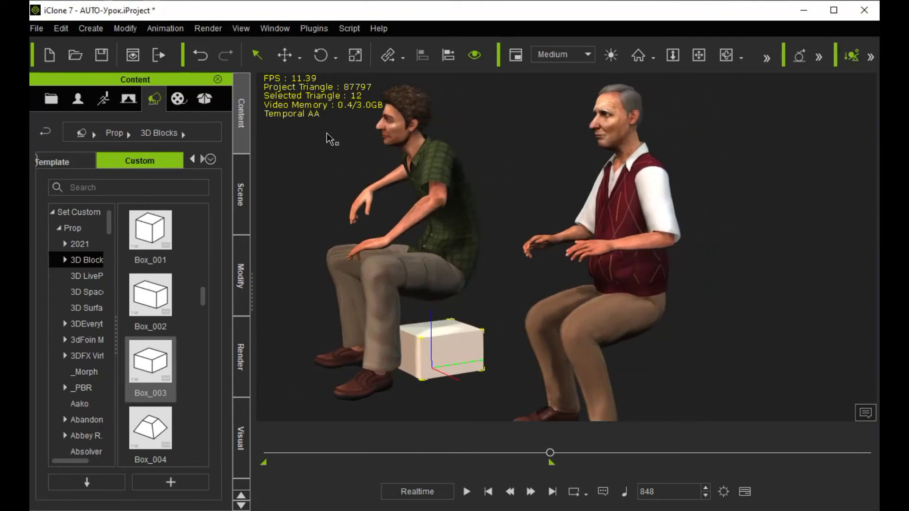
{"action": "left_click", "coordinate": [355, 54]}
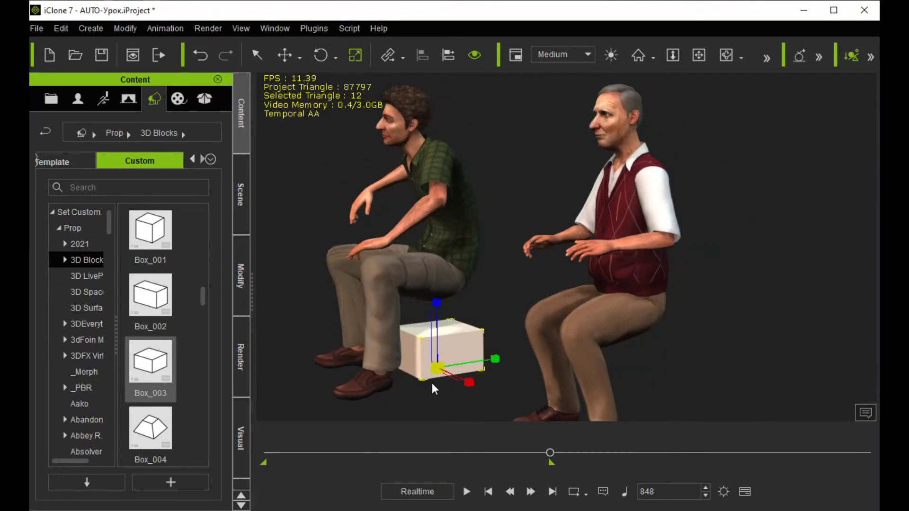
{"action": "left_click_drag", "start_coordinate": [437, 376], "coordinate": [350, 465]}
{"action": "left_click", "coordinate": [285, 55]}
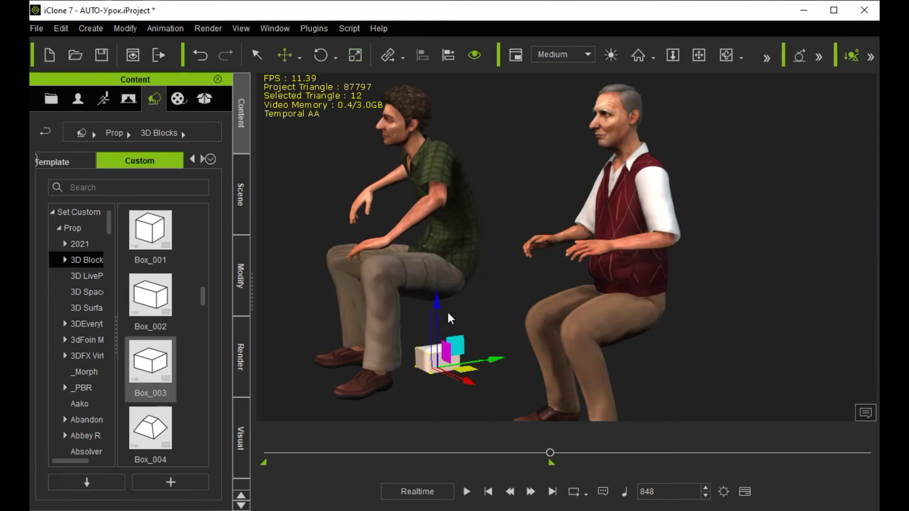
{"action": "left_click_drag", "start_coordinate": [436, 304], "coordinate": [435, 247]}
Duplicate the box along the X axis and place the copy beneath Bernard.
{"action": "right_click_drag", "start_coordinate": [345, 363], "coordinate": [528, 338]}
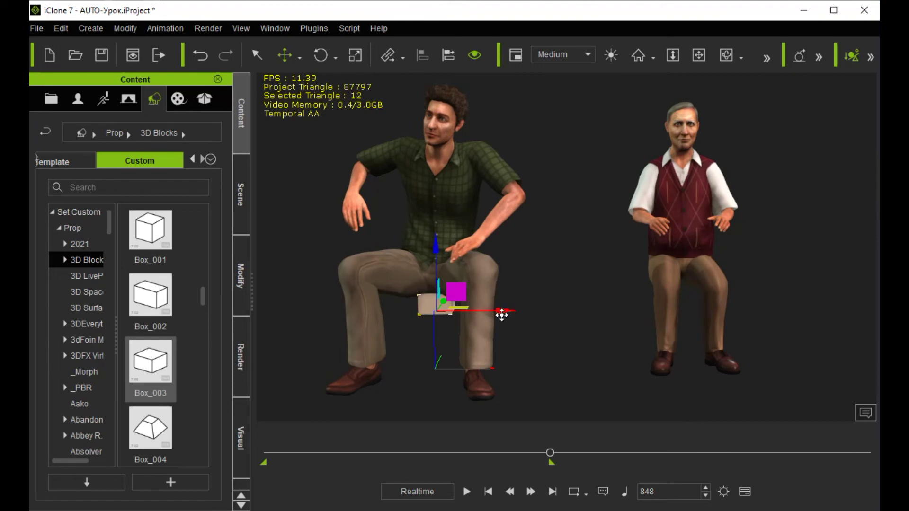
{"action": "left_click_drag", "start_coordinate": [502, 310], "coordinate": [745, 325]}
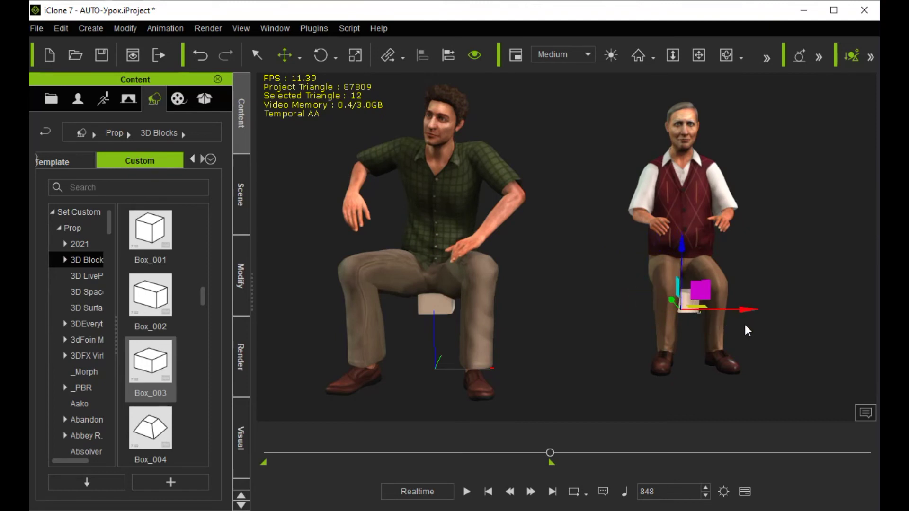
{"action": "right_click_drag", "start_coordinate": [547, 359], "coordinate": [486, 357]}
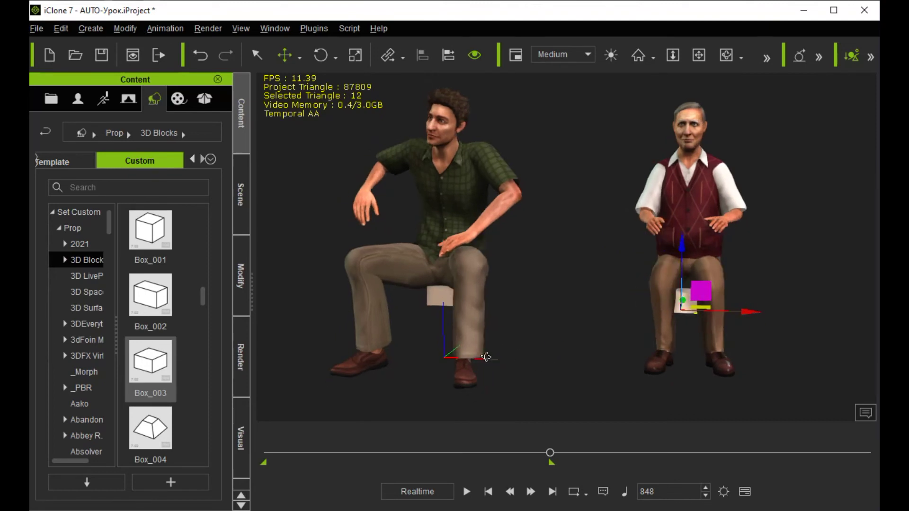
Link Mario to the box beneath him.
{"action": "left_click", "coordinate": [450, 216]}
{"action": "right_click", "coordinate": [455, 186]}
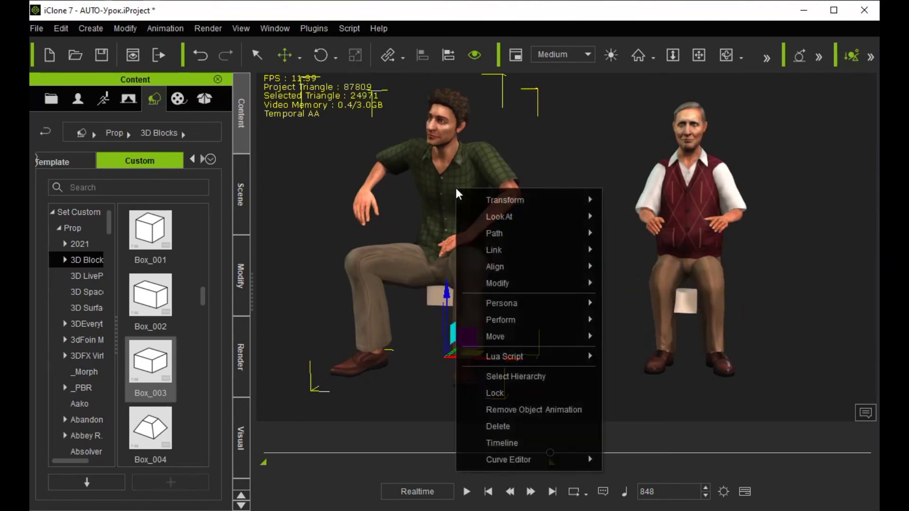
{"action": "mouse_move", "coordinate": [507, 248]}
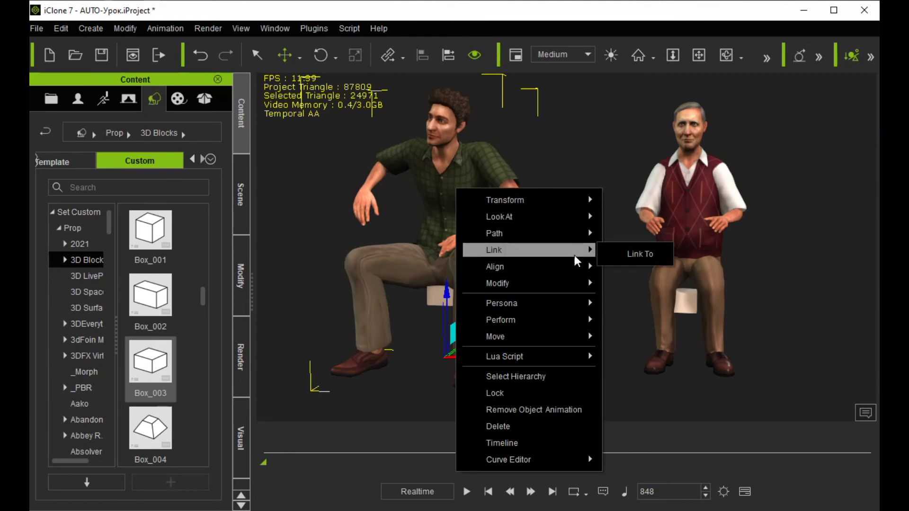
{"action": "left_click", "coordinate": [630, 256]}
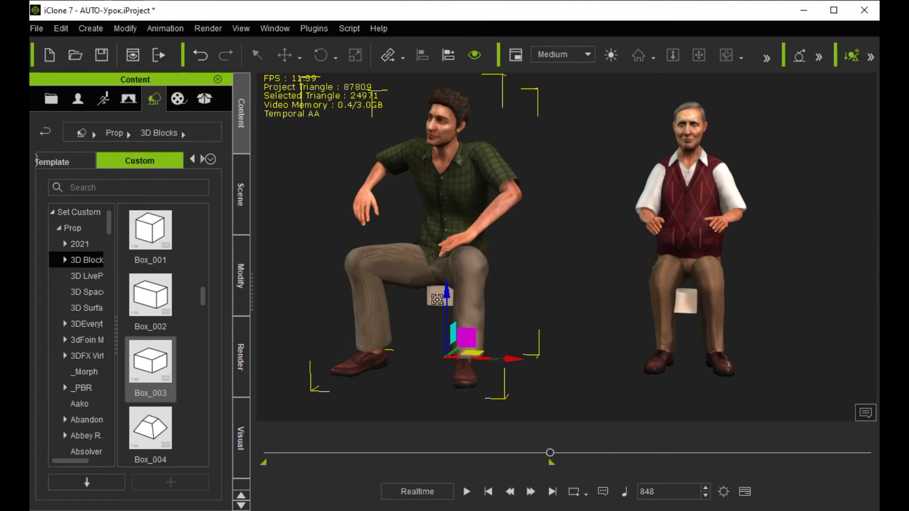
{"action": "left_click", "coordinate": [439, 301]}
Link Bernard to the copied box beneath him.
{"action": "left_click", "coordinate": [690, 206]}
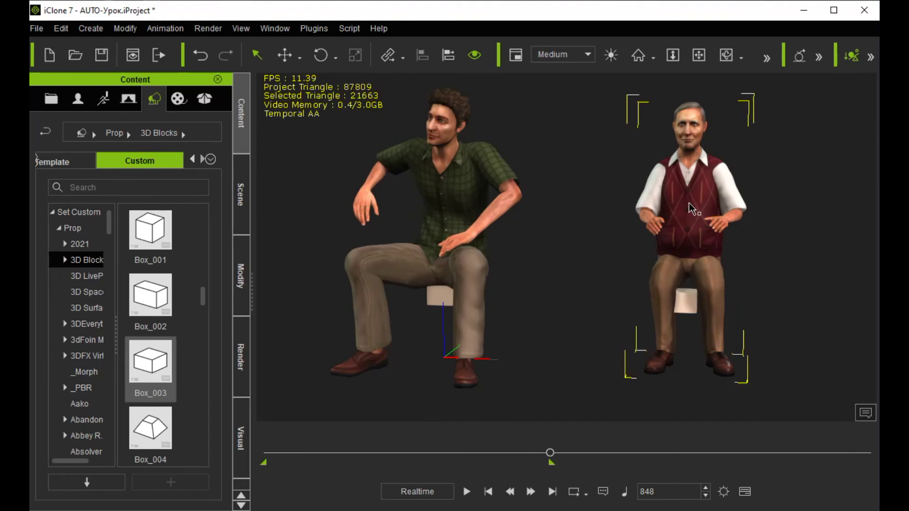
{"action": "right_click", "coordinate": [689, 207]}
{"action": "mouse_move", "coordinate": [729, 246]}
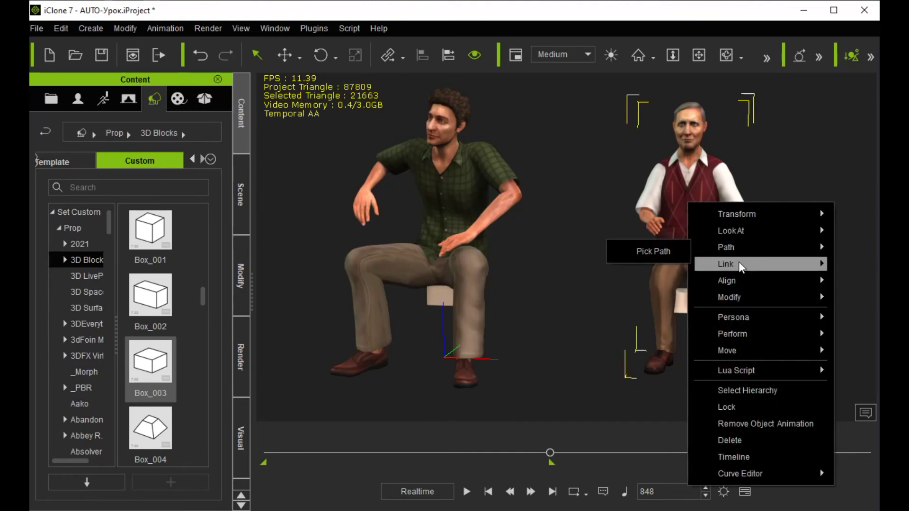
{"action": "mouse_move", "coordinate": [738, 263]}
{"action": "left_click", "coordinate": [677, 265]}
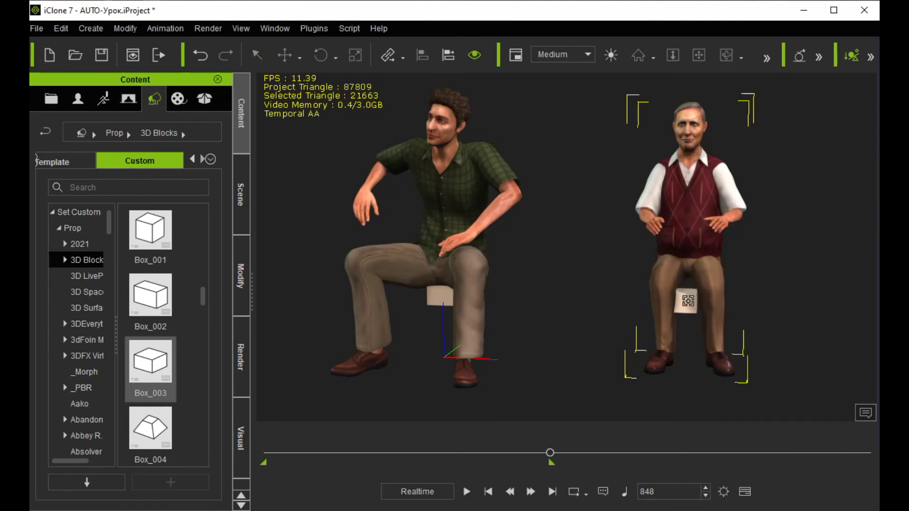
{"action": "left_click", "coordinate": [691, 308]}
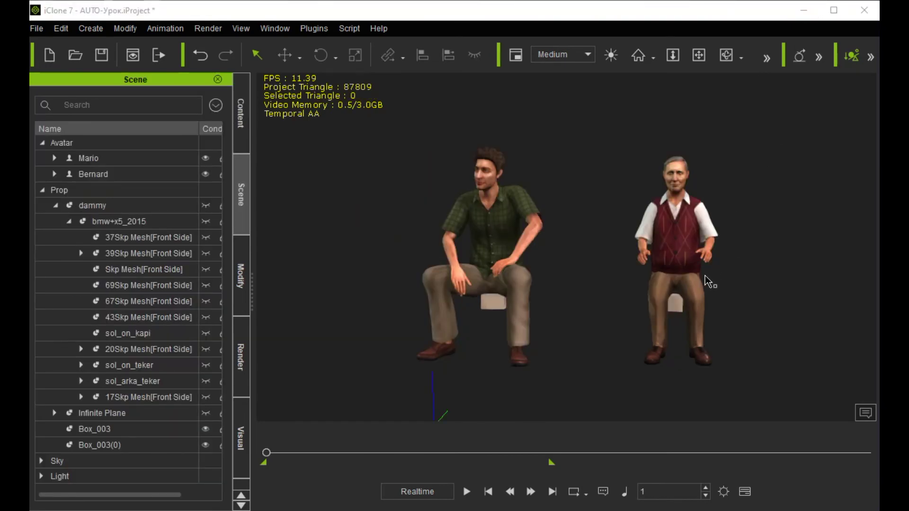
{"action": "scroll", "coordinate": [705, 274], "scroll_direction": "down", "scroll_amount": 2}
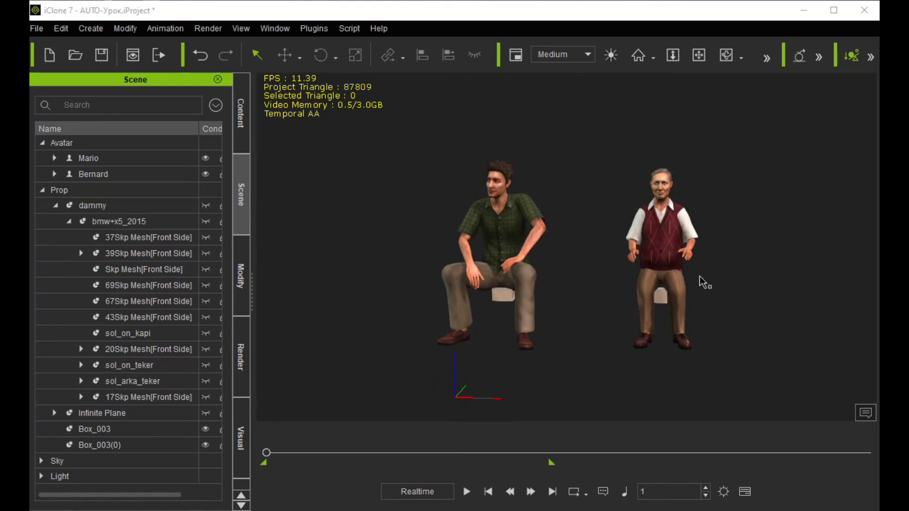
Make the whole bmw+x5_2015 car visible again around the two seated avatars.
{"action": "left_click", "coordinate": [205, 237]}
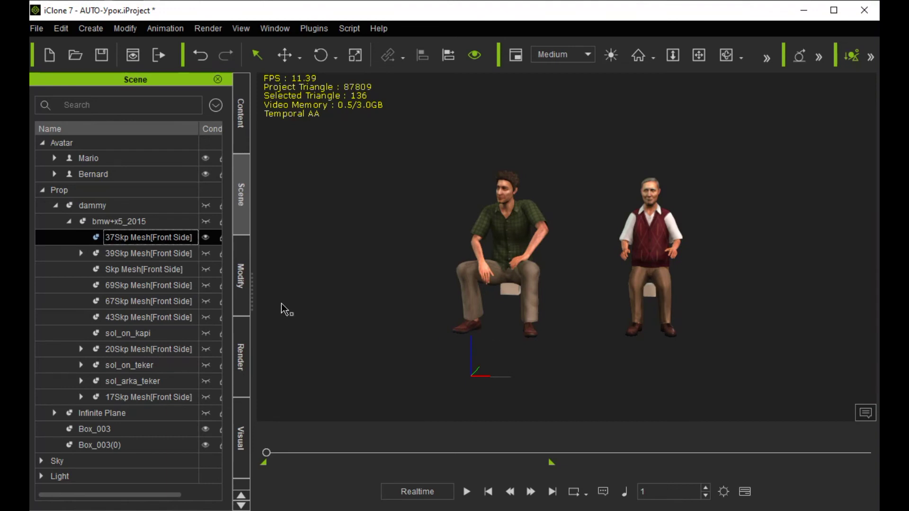
{"action": "left_click", "coordinate": [205, 237]}
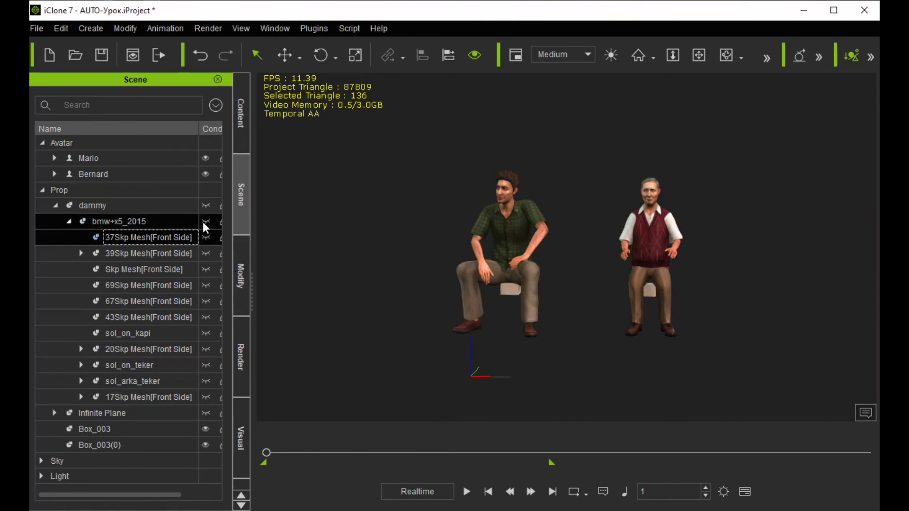
{"action": "left_click", "coordinate": [205, 221]}
{"action": "scroll", "coordinate": [454, 275], "scroll_direction": "down", "scroll_amount": 3}
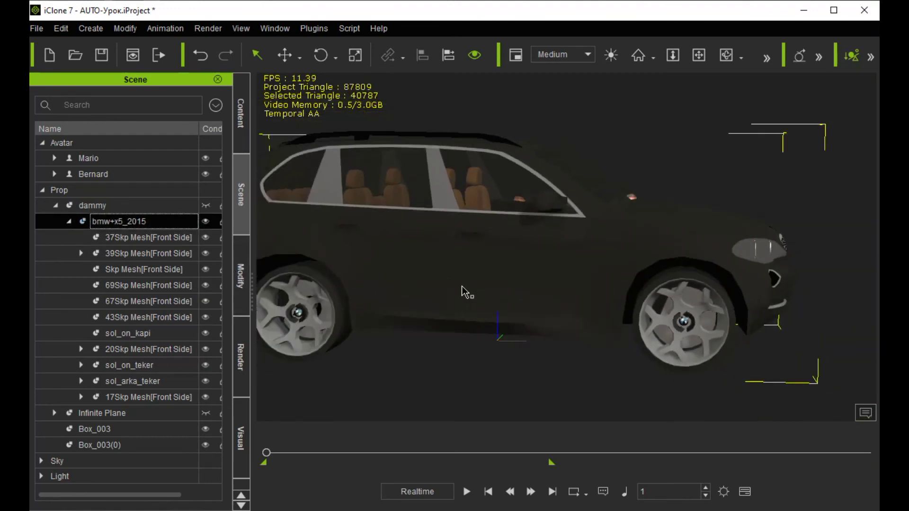
{"action": "right_click_drag", "start_coordinate": [468, 290], "coordinate": [469, 326]}
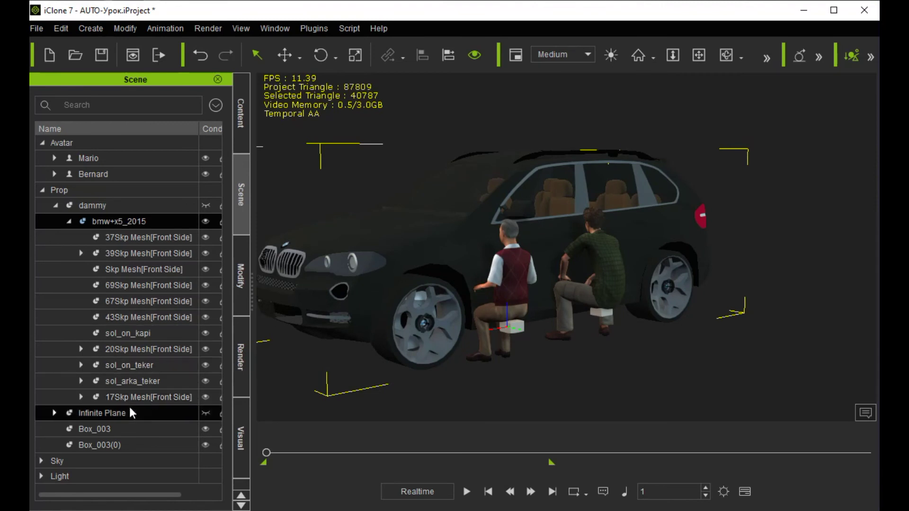
Attach Box_003, the box beneath Mario, to the bmw+x5_2015 car.
{"action": "left_click", "coordinate": [140, 428]}
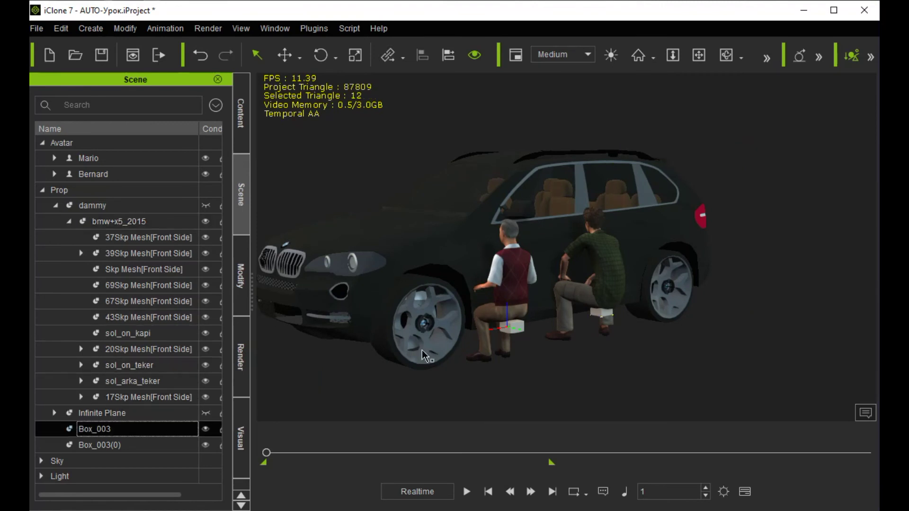
{"action": "right_click", "coordinate": [561, 332]}
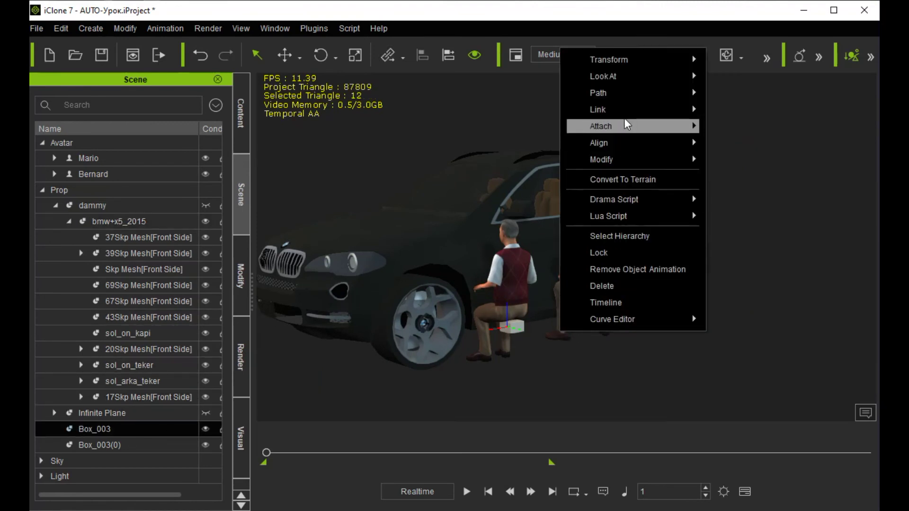
{"action": "mouse_move", "coordinate": [624, 126]}
{"action": "left_click", "coordinate": [731, 130]}
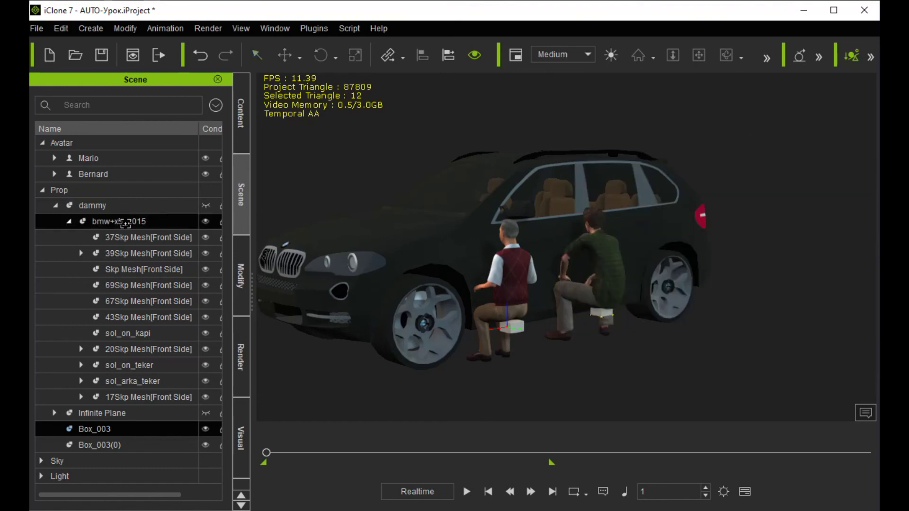
{"action": "left_click", "coordinate": [156, 221]}
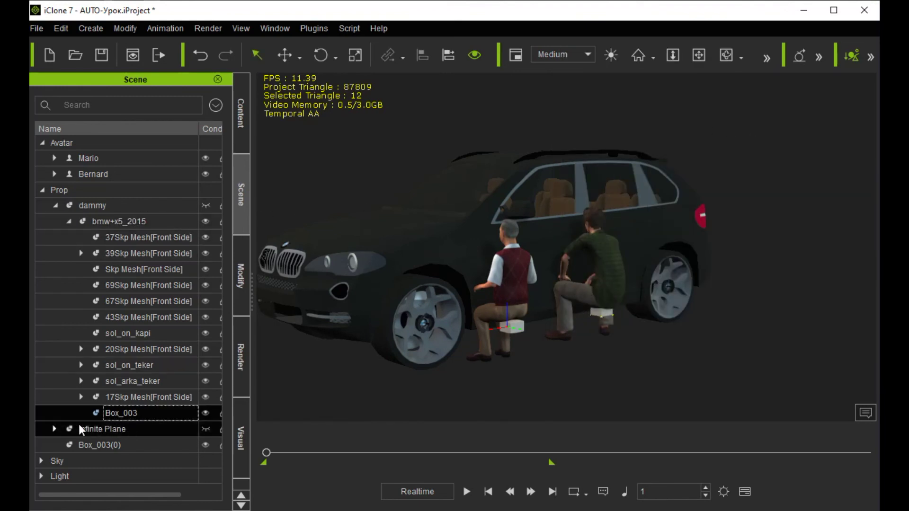
Attach Box_003(0), the box beneath Bernard, to the bmw+x5_2015 car.
{"action": "left_click", "coordinate": [132, 445]}
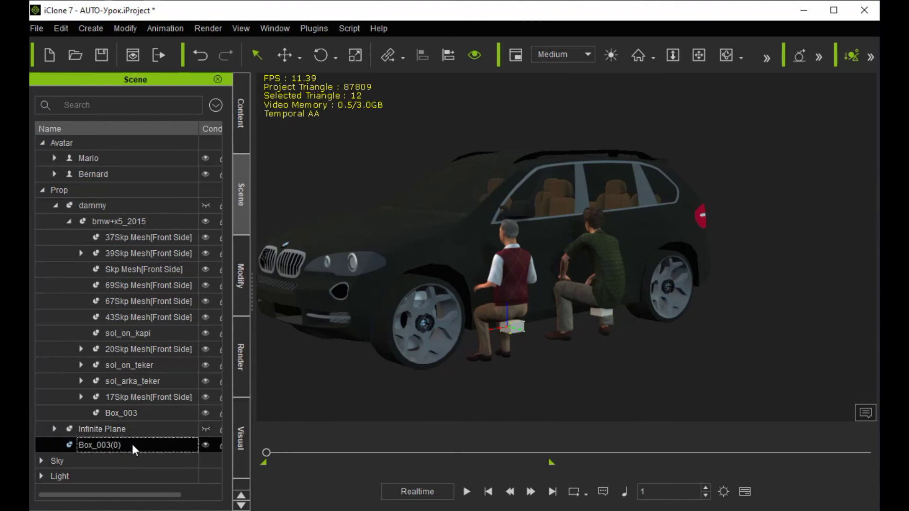
{"action": "right_click", "coordinate": [350, 406]}
{"action": "mouse_move", "coordinate": [420, 198]}
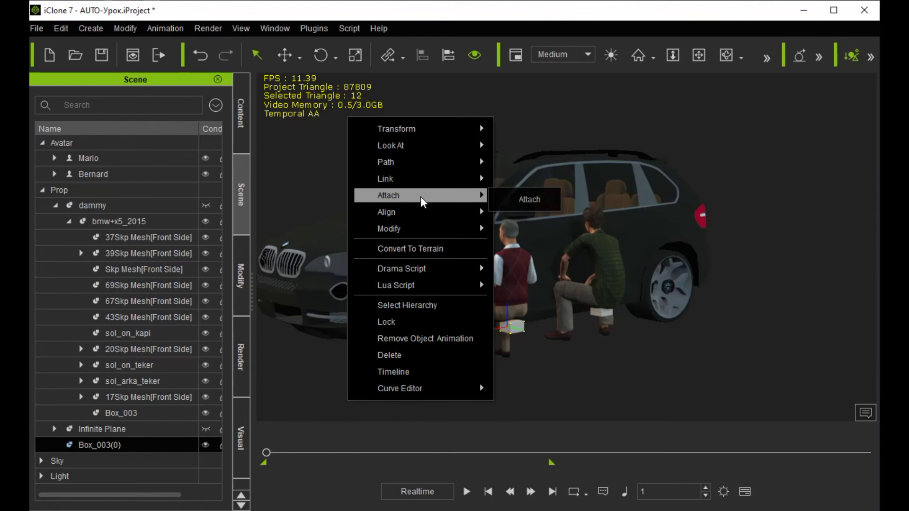
{"action": "left_click", "coordinate": [523, 198]}
{"action": "left_click", "coordinate": [83, 251]}
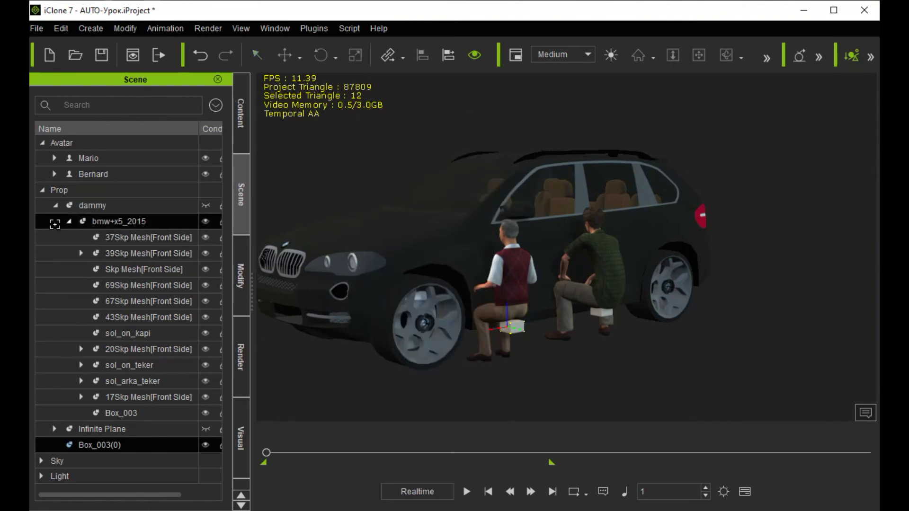
{"action": "left_click", "coordinate": [55, 223]}
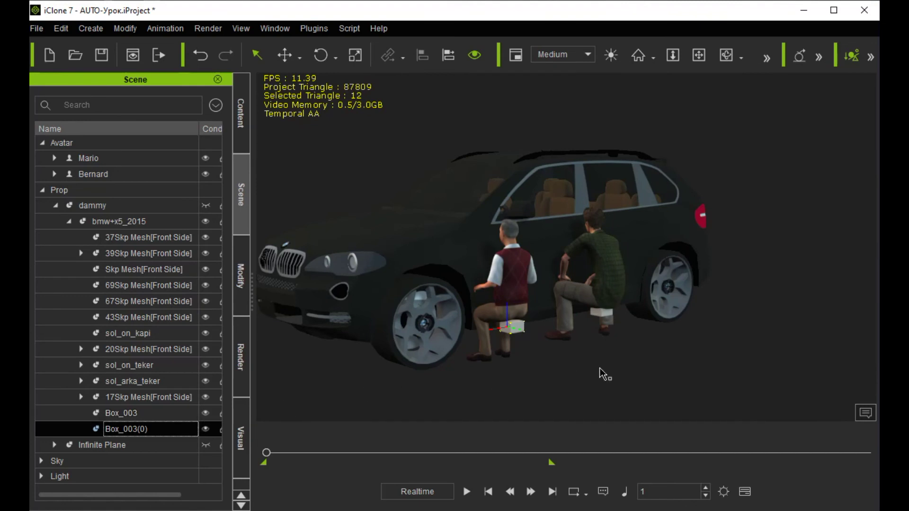
Hide both dummy boxes, Box_003 and Box_003(0), so only the avatars show.
{"action": "scroll", "coordinate": [600, 372], "scroll_direction": "up", "scroll_amount": 2}
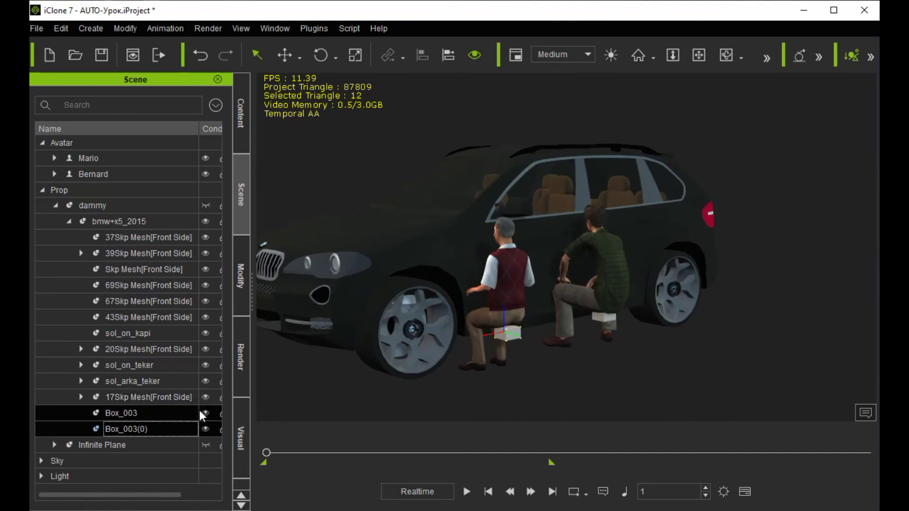
{"action": "left_click", "coordinate": [205, 412]}
{"action": "left_click", "coordinate": [205, 428]}
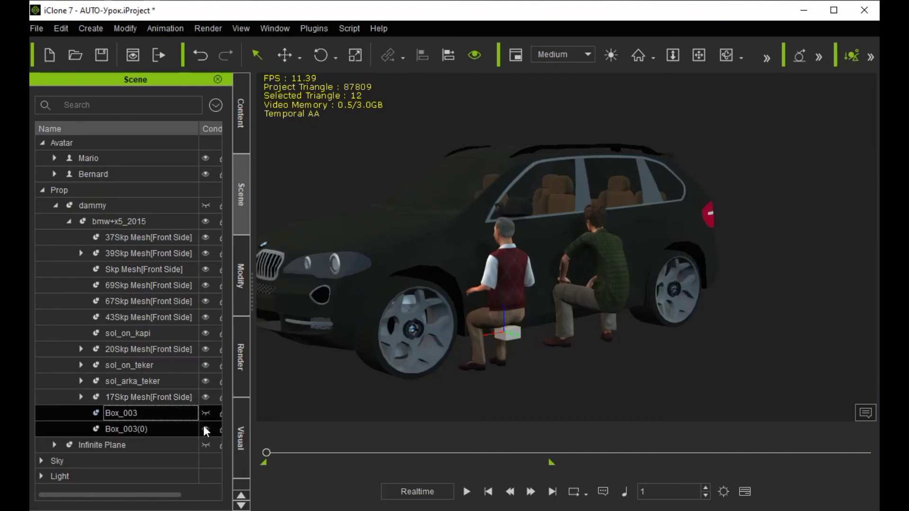
Hide the car's two front doors, sol_on_kapi and 67Skp Mesh, to open up the view of the front seats.
{"action": "left_click", "coordinate": [559, 244]}
{"action": "left_click", "coordinate": [558, 243]}
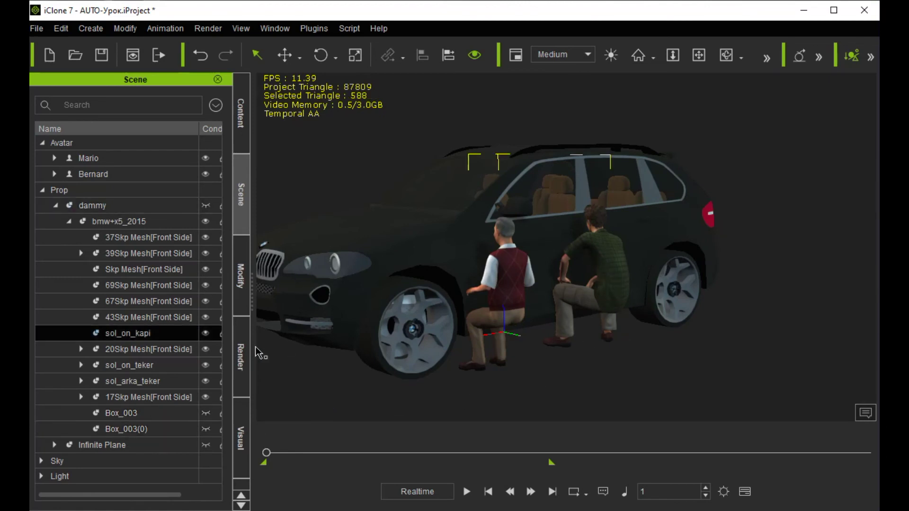
{"action": "left_click", "coordinate": [205, 333]}
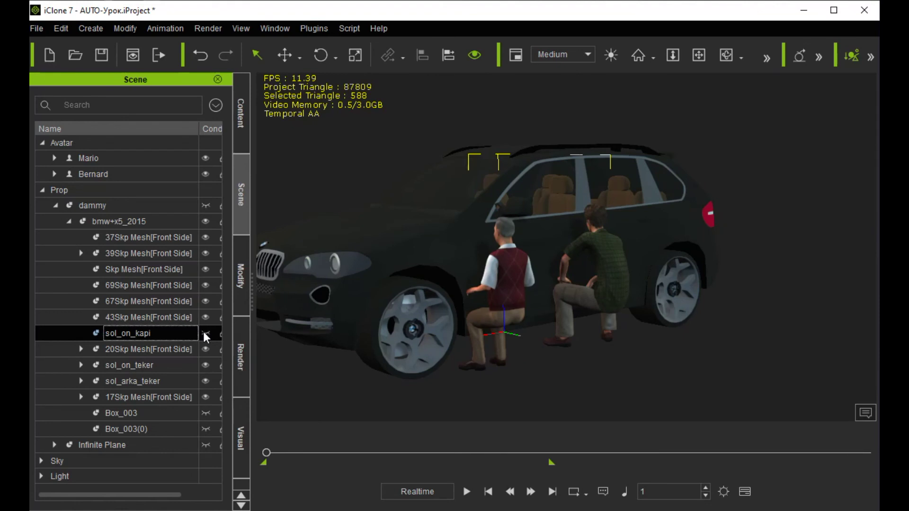
{"action": "right_click_drag", "start_coordinate": [544, 331], "coordinate": [456, 314]}
{"action": "left_click", "coordinate": [435, 300]}
{"action": "left_click", "coordinate": [441, 318]}
{"action": "left_click", "coordinate": [441, 318]}
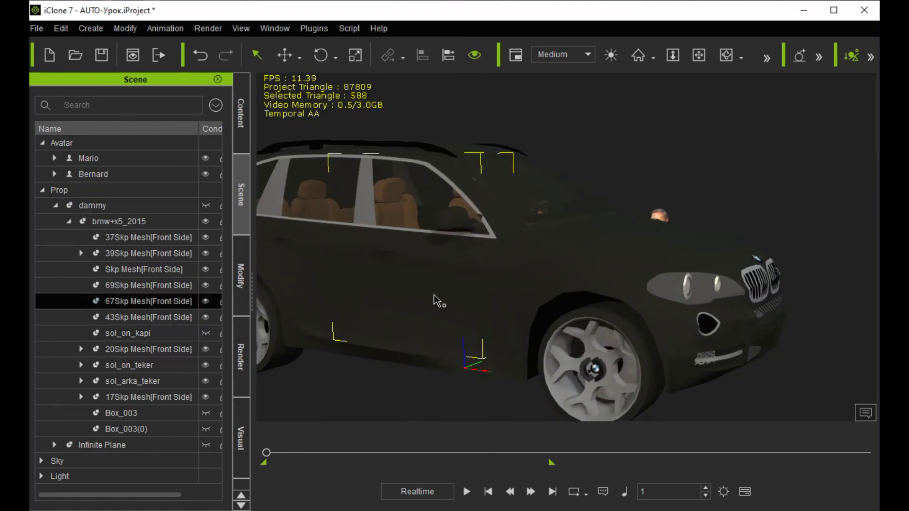
{"action": "left_click", "coordinate": [205, 300]}
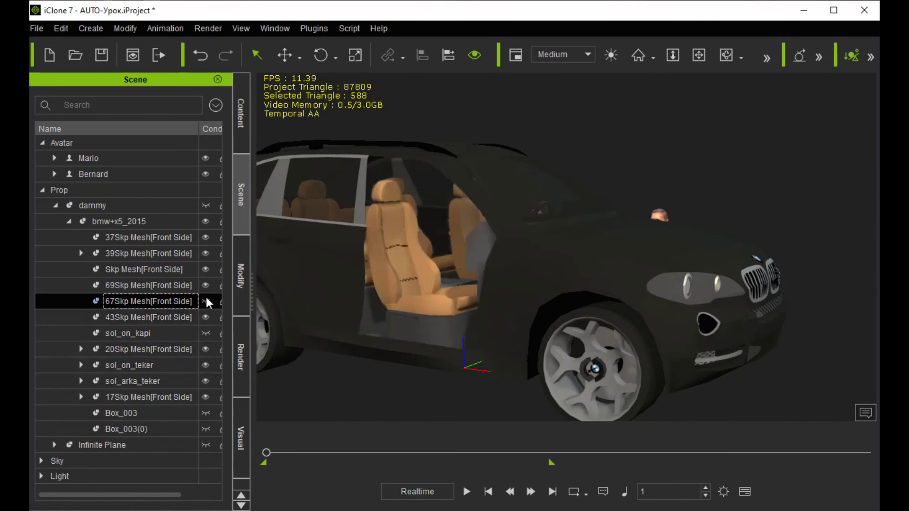
Move Box_003 sideways along the Y axis to bring Mario into the car at the front passenger seat.
{"action": "right_click_drag", "start_coordinate": [265, 313], "coordinate": [430, 326]}
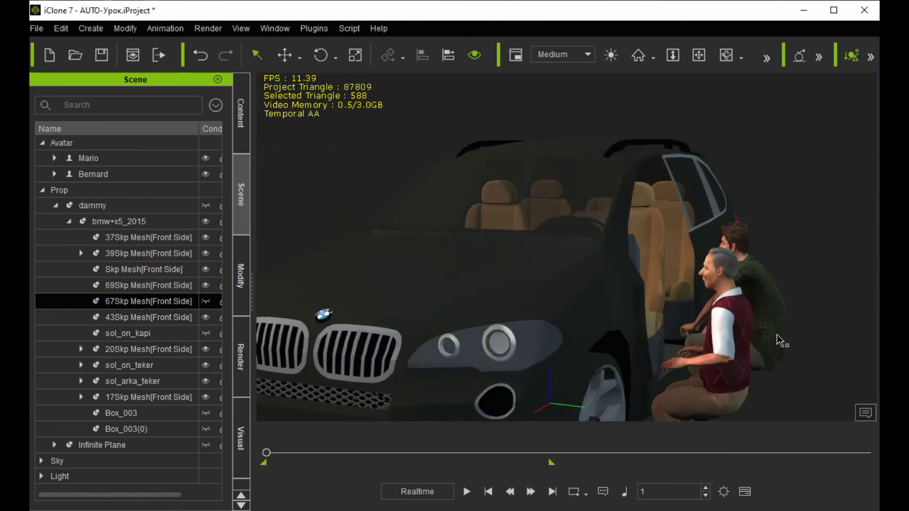
{"action": "right_click_drag", "start_coordinate": [725, 345], "coordinate": [670, 348]}
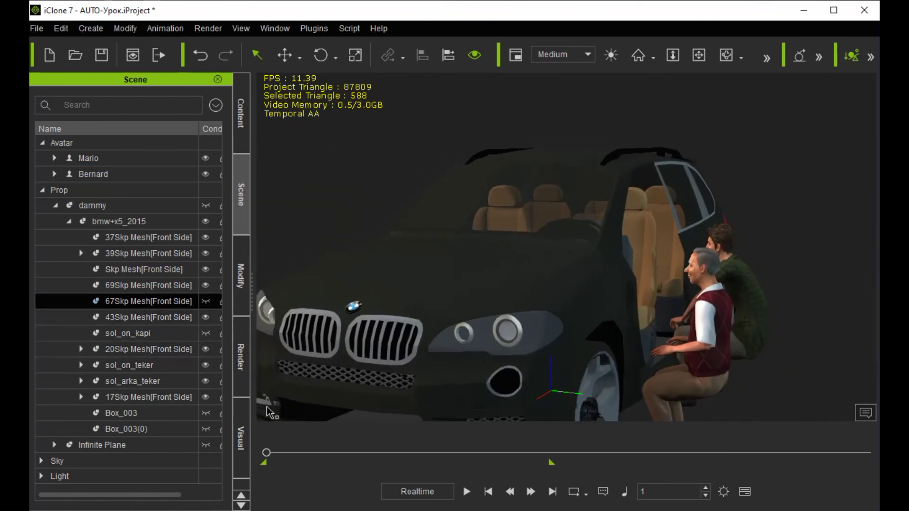
{"action": "left_click", "coordinate": [93, 413]}
{"action": "left_click", "coordinate": [79, 410]}
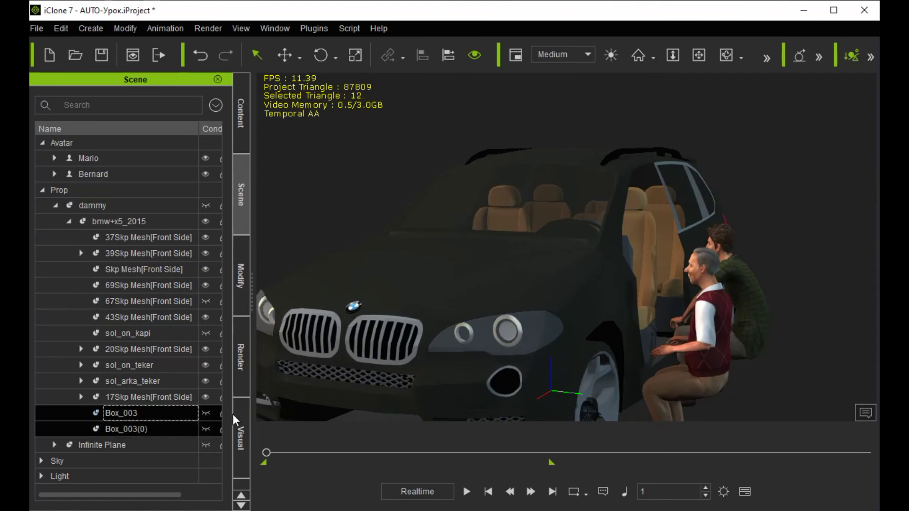
{"action": "left_click", "coordinate": [285, 56]}
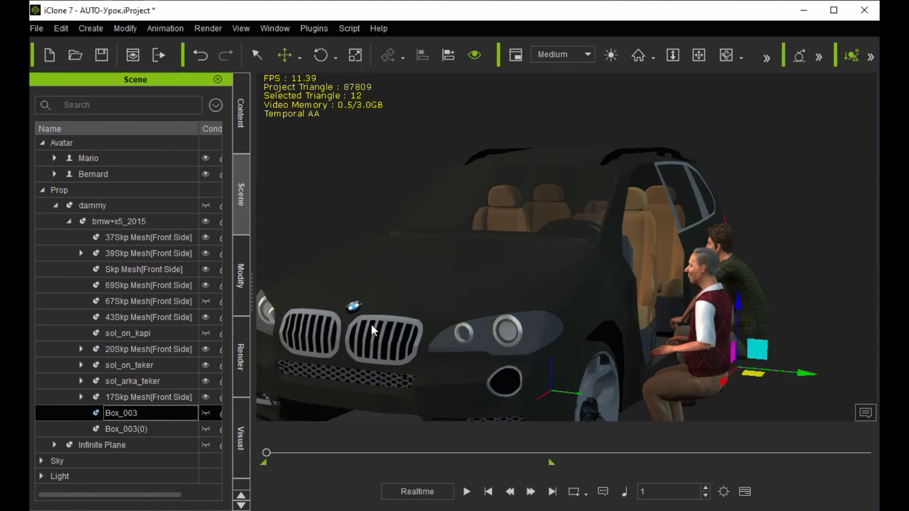
{"action": "left_click_drag", "start_coordinate": [813, 375], "coordinate": [573, 351]}
{"action": "right_click_drag", "start_coordinate": [573, 352], "coordinate": [601, 355]}
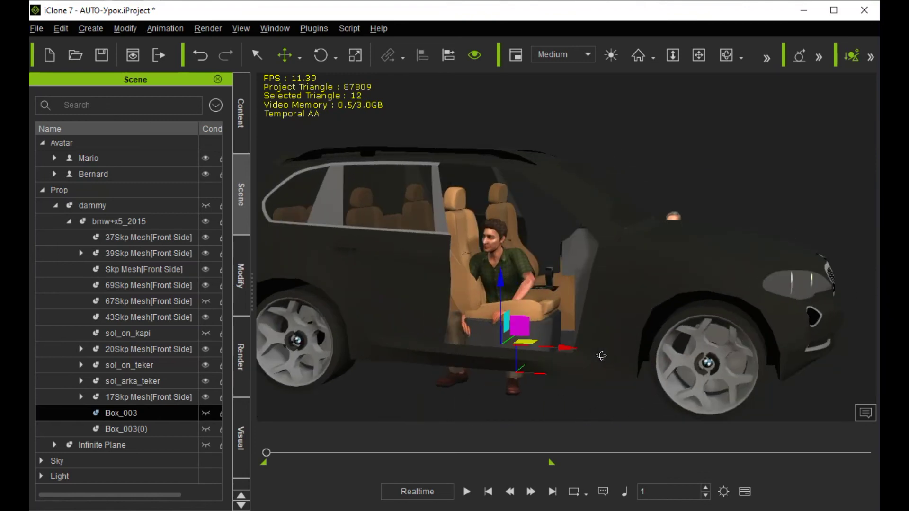
Rotate Box_003 about the vertical axis so Mario faces the windshield, and raise him onto the passenger seat.
{"action": "left_click", "coordinate": [321, 58]}
{"action": "left_click_drag", "start_coordinate": [462, 360], "coordinate": [528, 371]}
{"action": "left_click", "coordinate": [284, 55]}
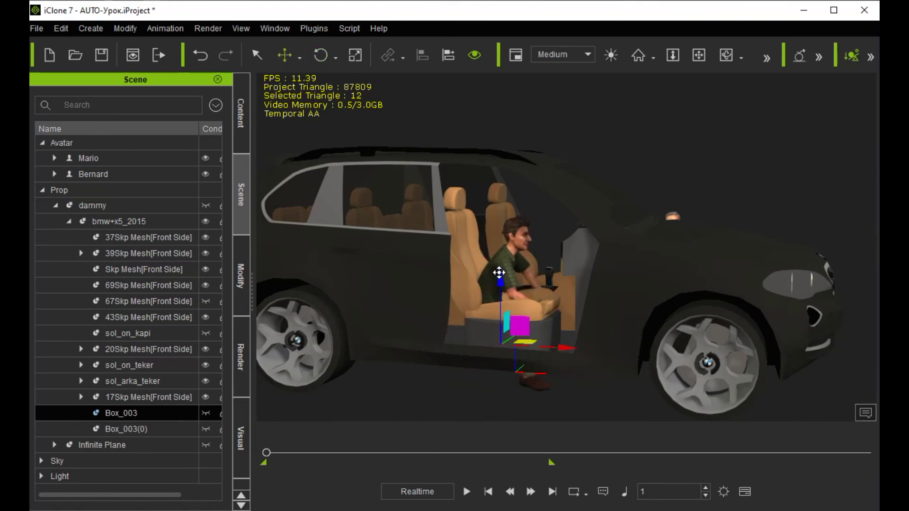
{"action": "left_click_drag", "start_coordinate": [497, 271], "coordinate": [494, 252]}
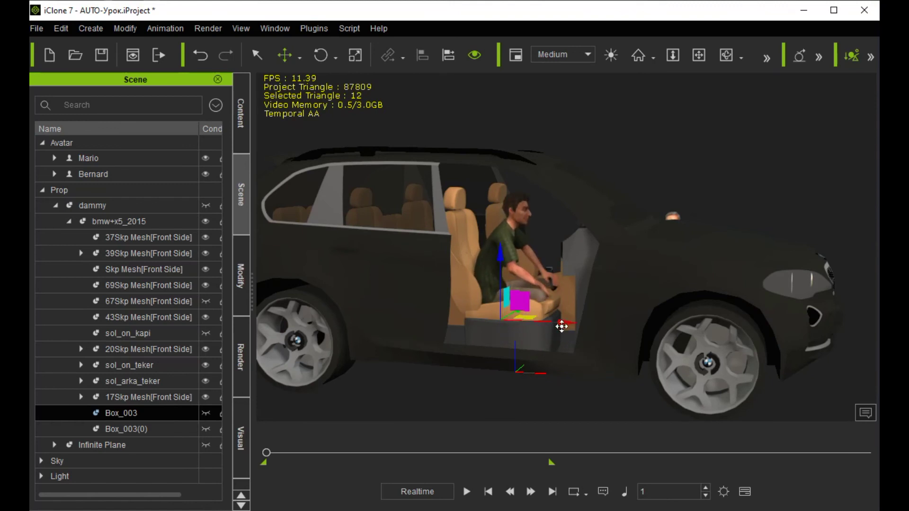
{"action": "left_click_drag", "start_coordinate": [574, 322], "coordinate": [583, 327]}
Fine-tune Box_003's sideways, vertical and forward position so Mario sits properly on the passenger seat cushion.
{"action": "scroll", "coordinate": [589, 286], "scroll_direction": "up", "scroll_amount": 5}
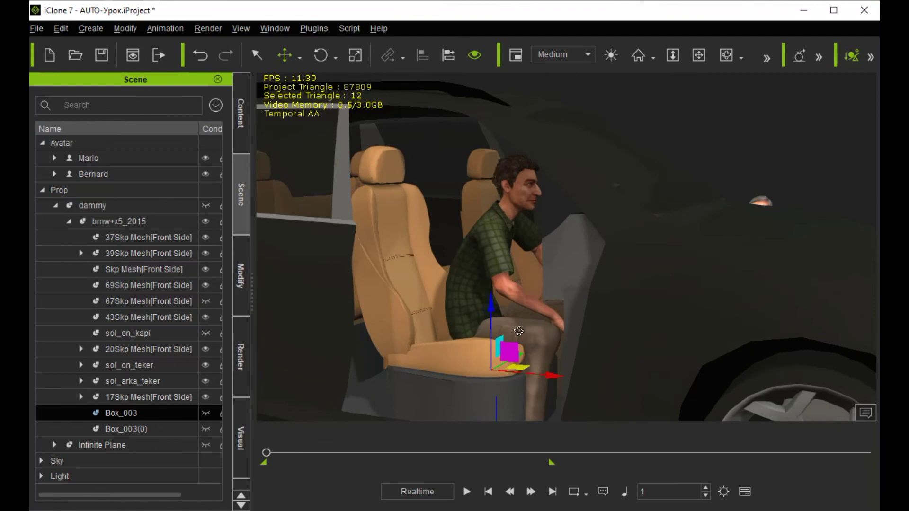
{"action": "right_click_drag", "start_coordinate": [518, 331], "coordinate": [524, 352]}
{"action": "left_click_drag", "start_coordinate": [521, 365], "coordinate": [511, 368]}
{"action": "right_click_drag", "start_coordinate": [519, 385], "coordinate": [577, 393]}
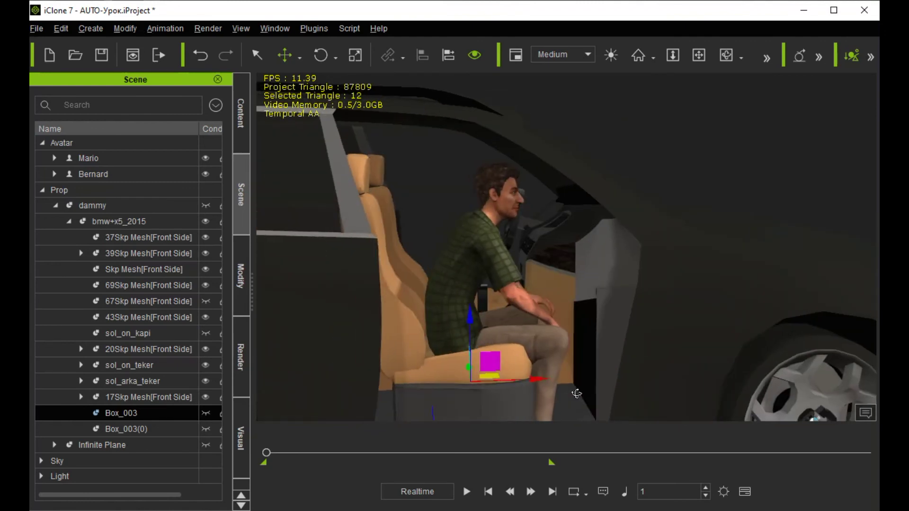
{"action": "left_click_drag", "start_coordinate": [470, 320], "coordinate": [467, 310]}
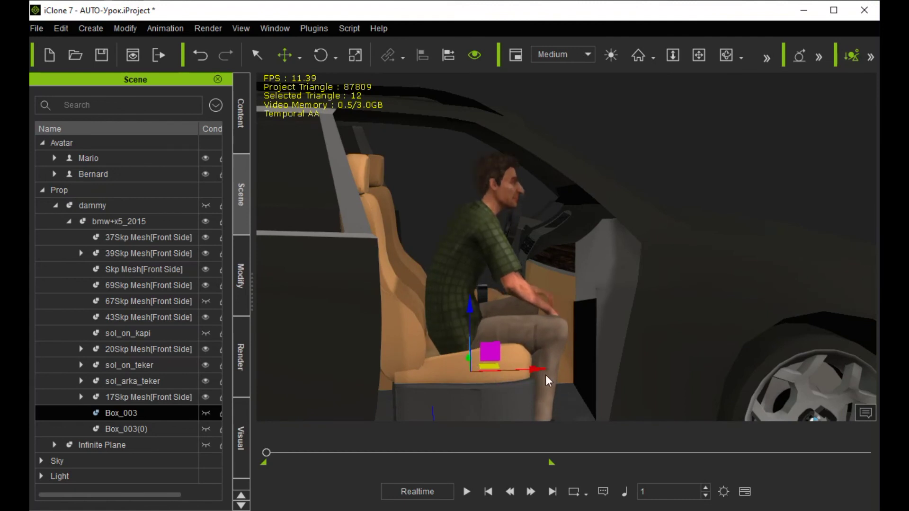
{"action": "left_click_drag", "start_coordinate": [541, 370], "coordinate": [547, 370]}
{"action": "scroll", "coordinate": [615, 376], "scroll_direction": "down", "scroll_amount": 3}
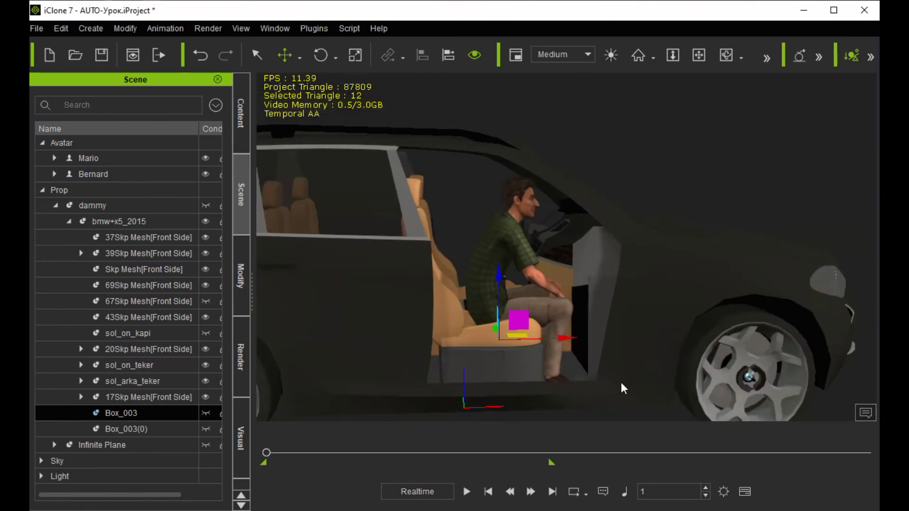
Move Box_003(0) horizontally to bring Bernard into the car at the driver's seat.
{"action": "right_click_drag", "start_coordinate": [621, 385], "coordinate": [231, 415]}
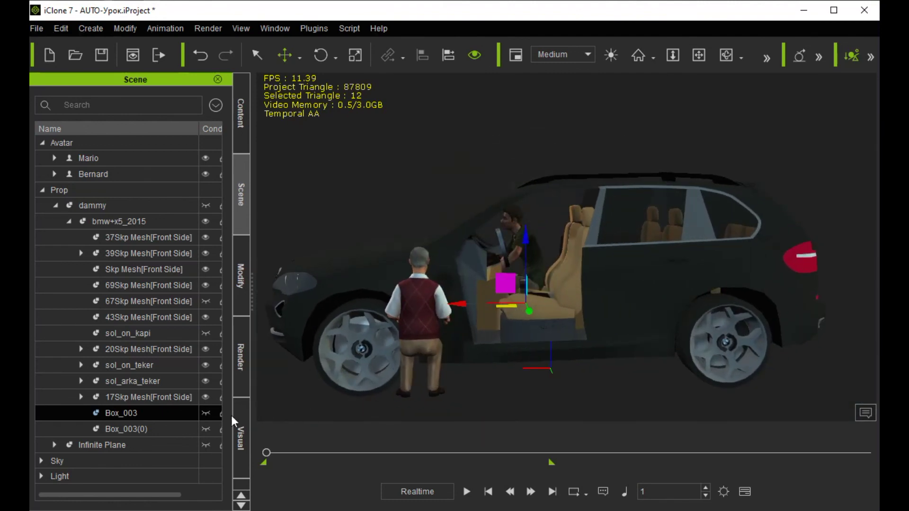
{"action": "left_click", "coordinate": [167, 433]}
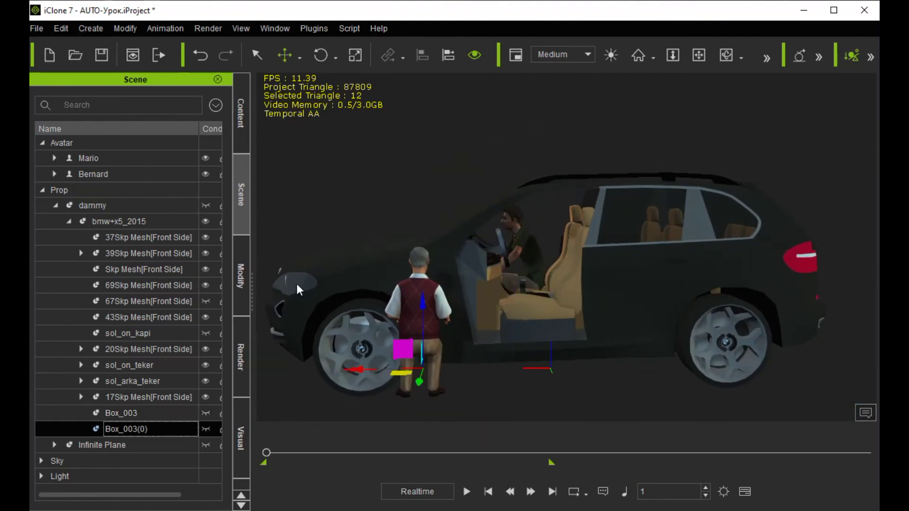
{"action": "left_click_drag", "start_coordinate": [406, 375], "coordinate": [515, 351]}
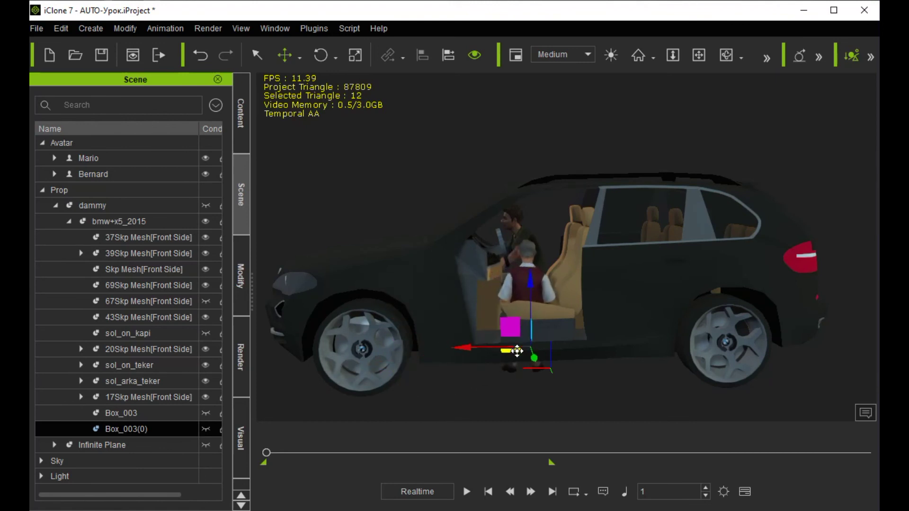
Rotate Box_003(0) about the vertical axis so Bernard faces the windshield, and raise him to seat height.
{"action": "left_click", "coordinate": [321, 55]}
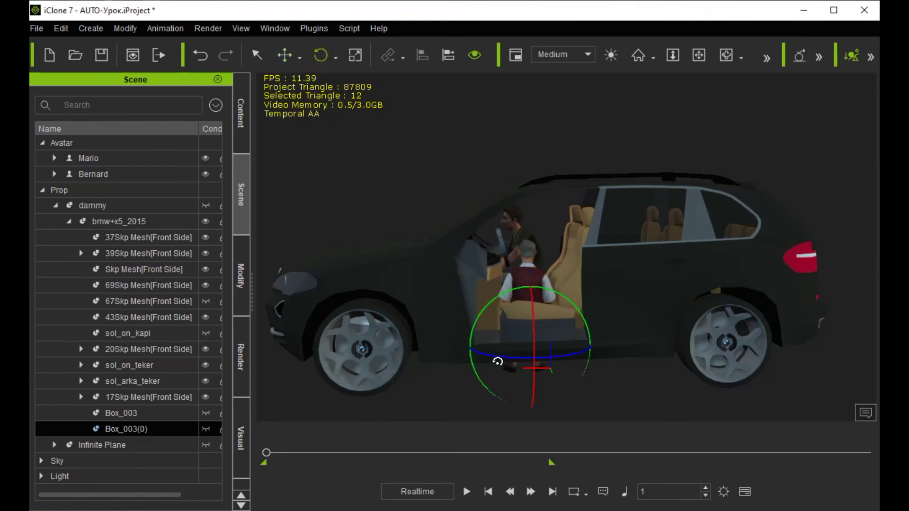
{"action": "left_click_drag", "start_coordinate": [493, 357], "coordinate": [552, 357]}
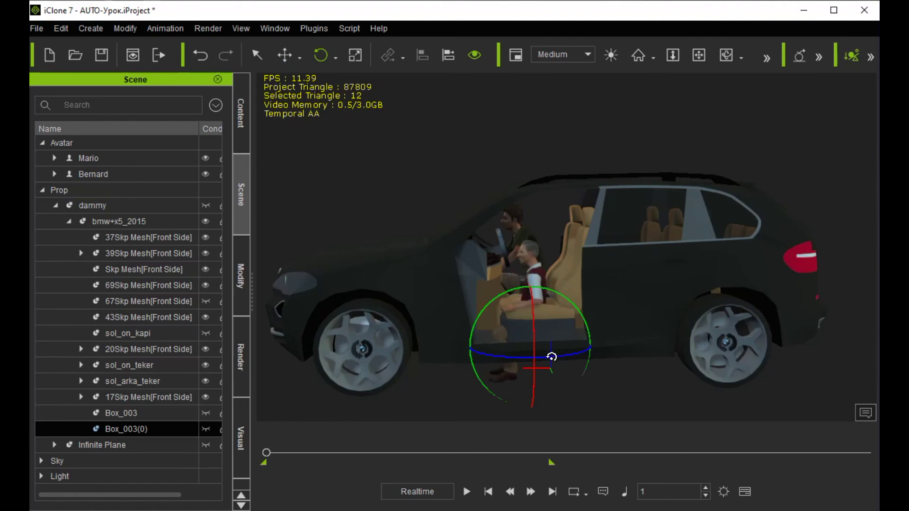
{"action": "left_click", "coordinate": [284, 55]}
{"action": "left_click_drag", "start_coordinate": [530, 282], "coordinate": [527, 257]}
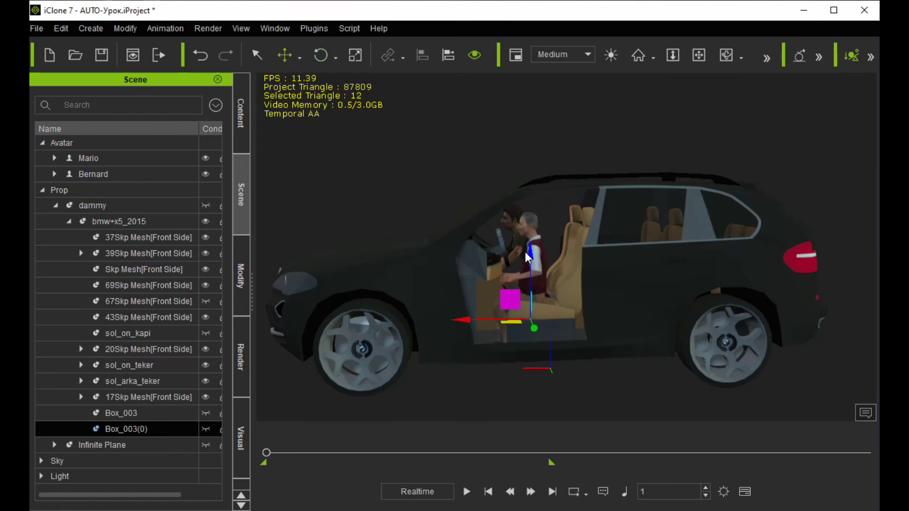
Edit Bernard's motion layer in IK mode with mirroring on, raising both his hands to steering wheel height.
{"action": "scroll", "coordinate": [528, 326], "scroll_direction": "up", "scroll_amount": 2}
{"action": "scroll", "coordinate": [527, 320], "scroll_direction": "up", "scroll_amount": 2}
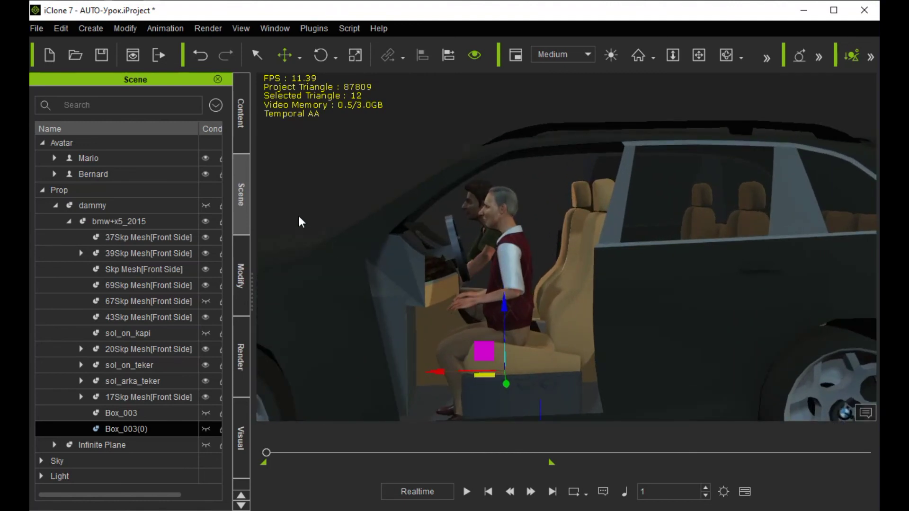
{"action": "left_click", "coordinate": [240, 280]}
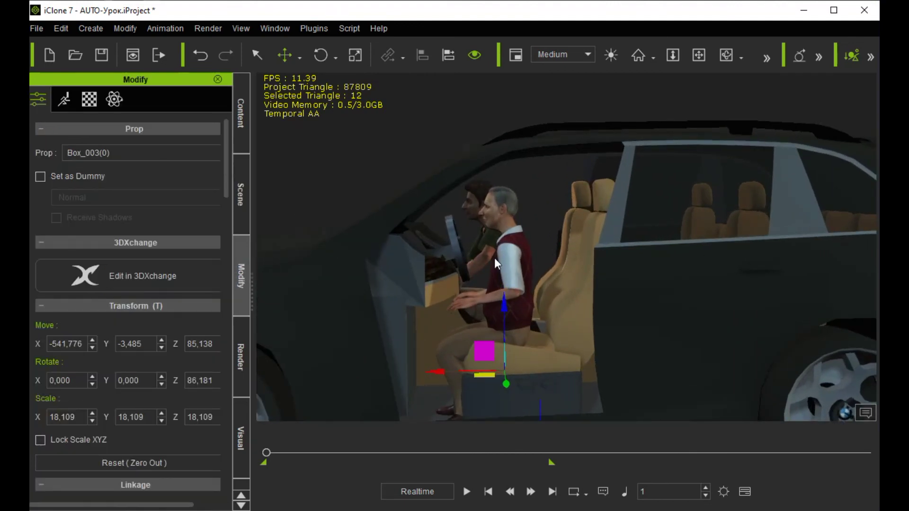
{"action": "left_click", "coordinate": [506, 248]}
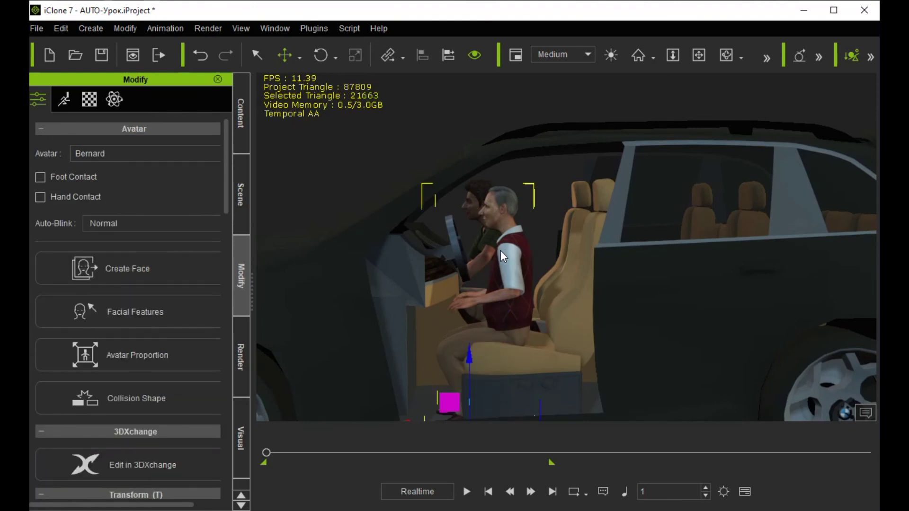
{"action": "left_click", "coordinate": [73, 101]}
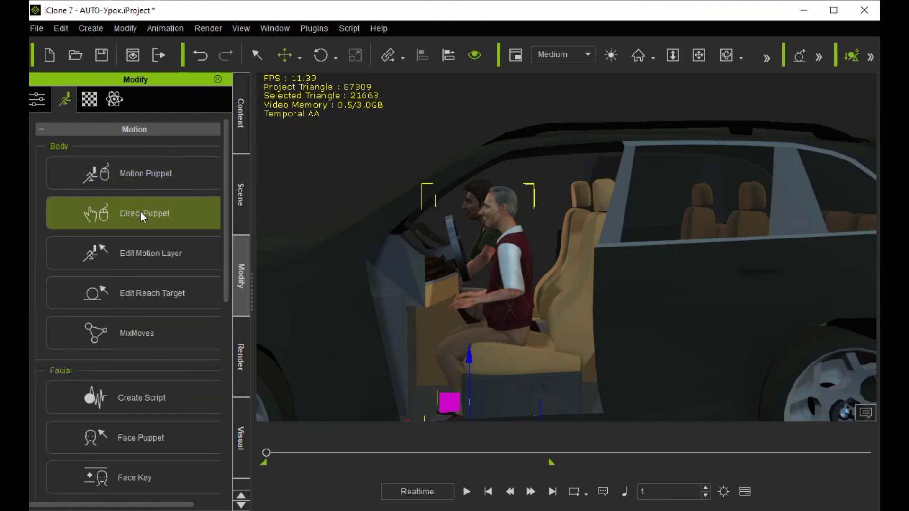
{"action": "left_click", "coordinate": [136, 248]}
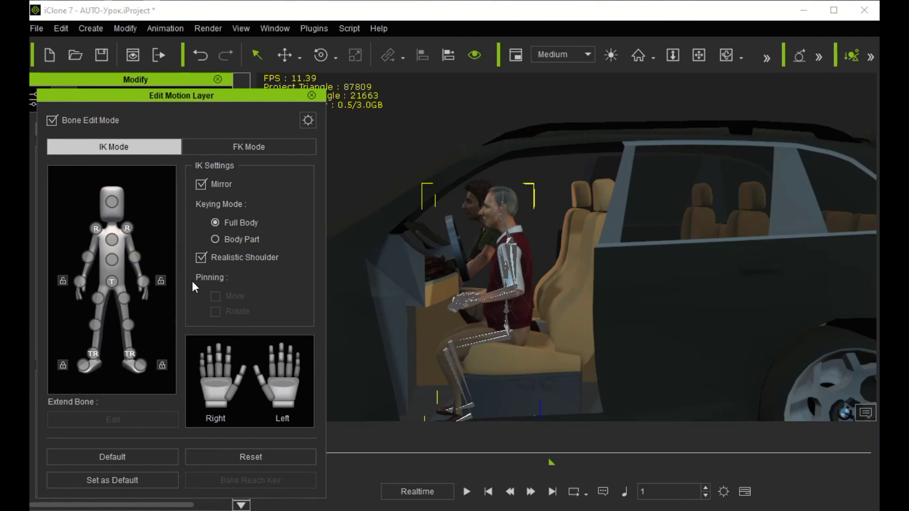
{"action": "left_click", "coordinate": [112, 257]}
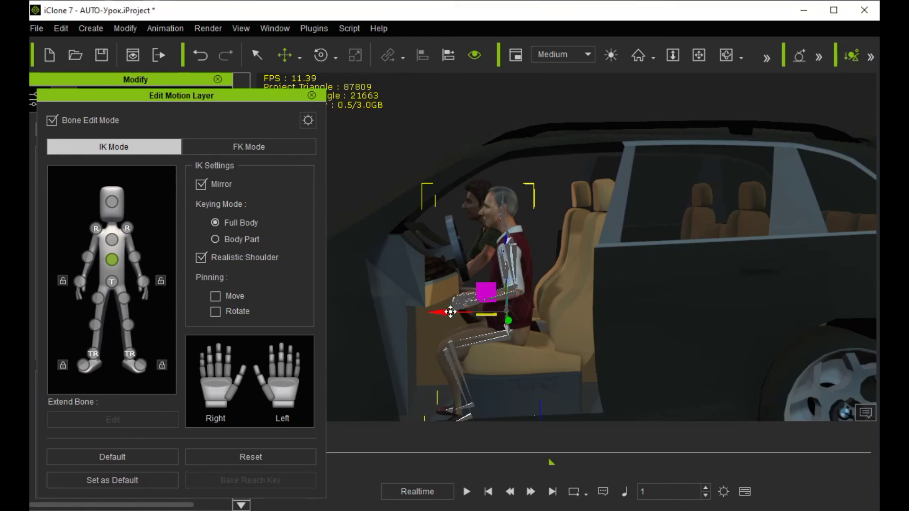
{"action": "left_click", "coordinate": [112, 240]}
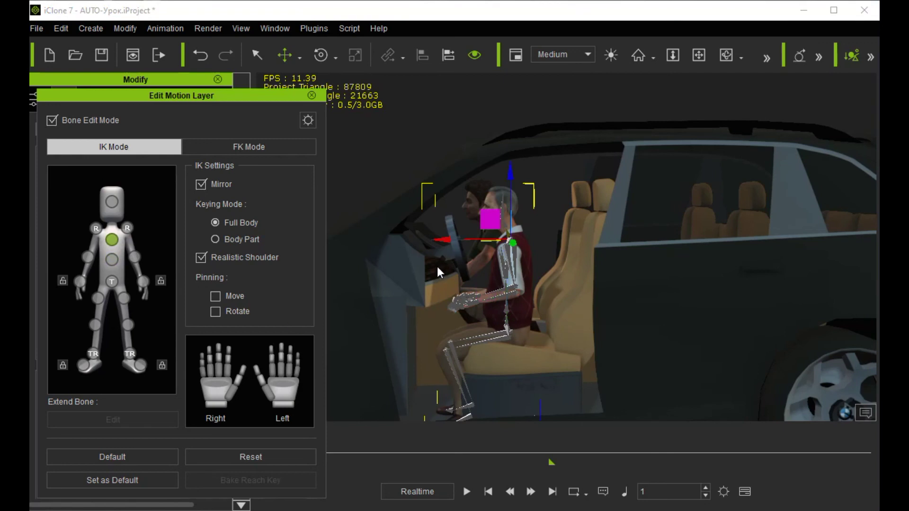
{"action": "left_click", "coordinate": [78, 280]}
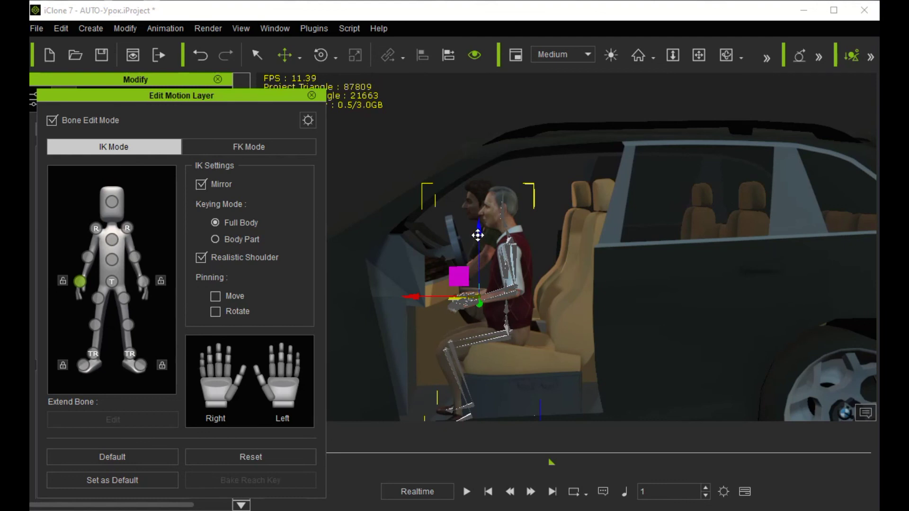
{"action": "left_click_drag", "start_coordinate": [477, 235], "coordinate": [471, 203]}
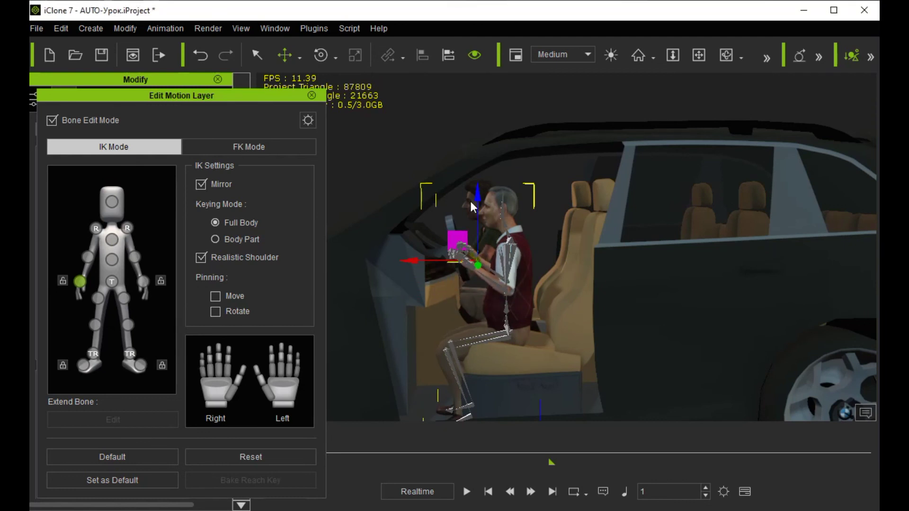
Turn off mirroring and rotate Bernard's left hand around two axes to grip the steering wheel, finishing the motion layer edit.
{"action": "scroll", "coordinate": [467, 297], "scroll_direction": "up", "scroll_amount": 3}
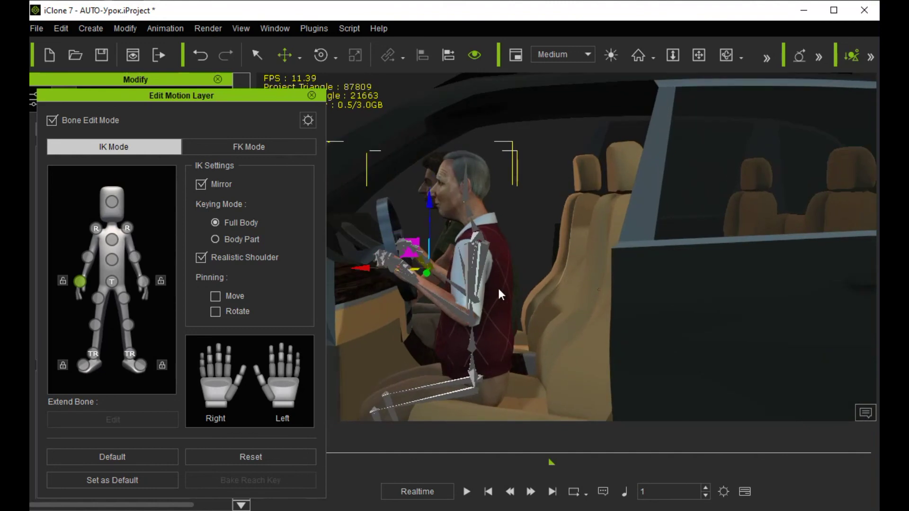
{"action": "right_click_drag", "start_coordinate": [499, 290], "coordinate": [745, 342]}
{"action": "left_click", "coordinate": [143, 282]}
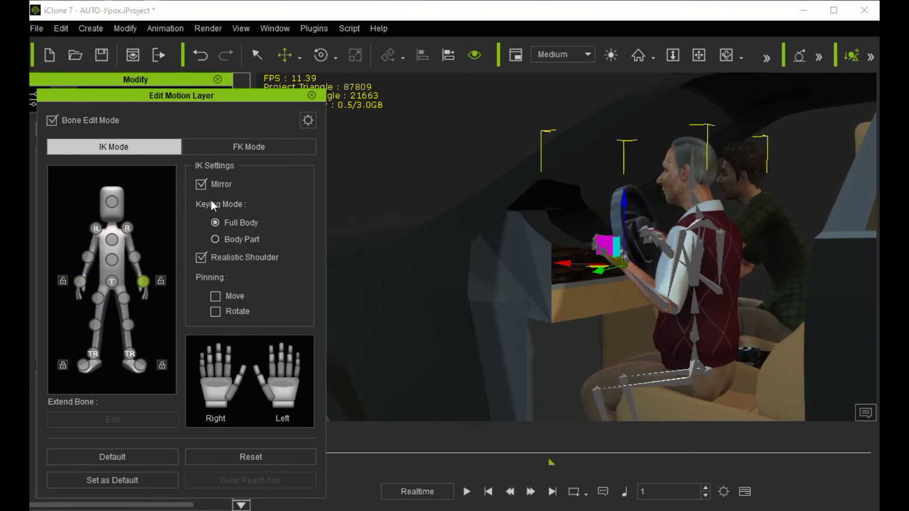
{"action": "left_click", "coordinate": [200, 184]}
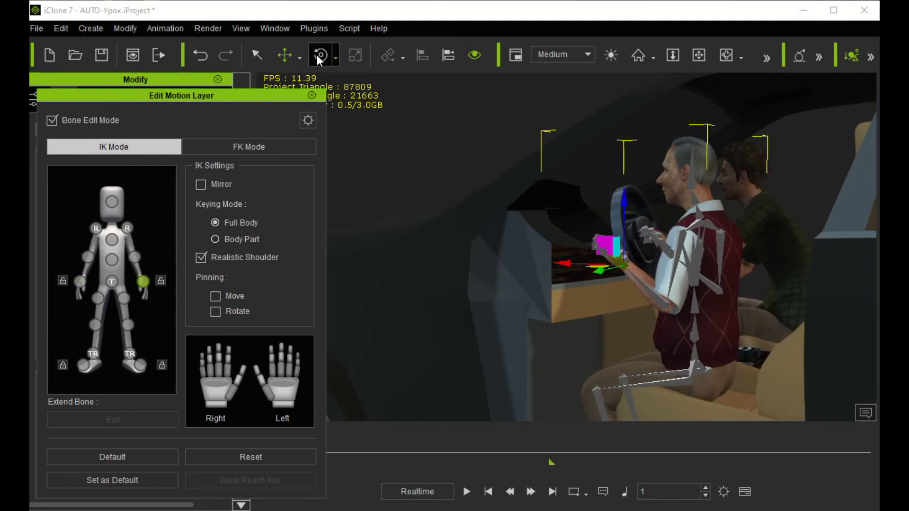
{"action": "left_click", "coordinate": [334, 57]}
{"action": "left_click", "coordinate": [356, 94]}
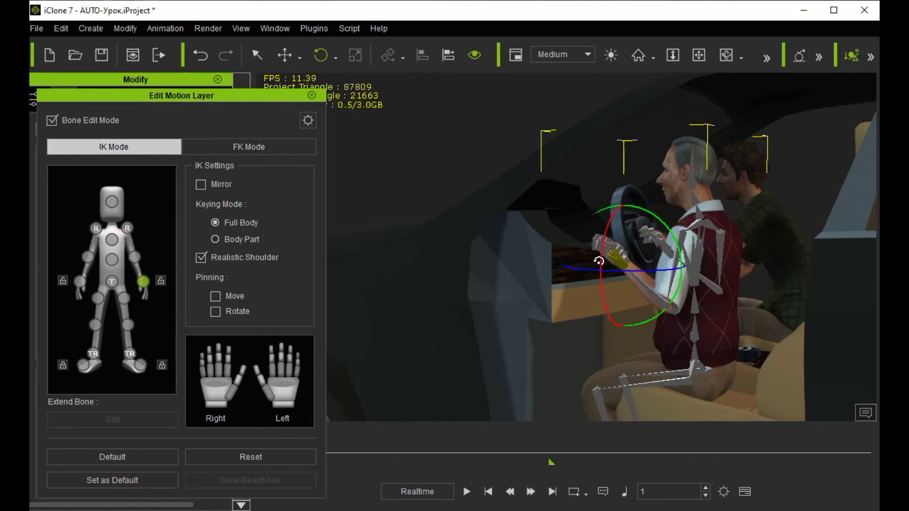
{"action": "left_click_drag", "start_coordinate": [604, 267], "coordinate": [604, 292]}
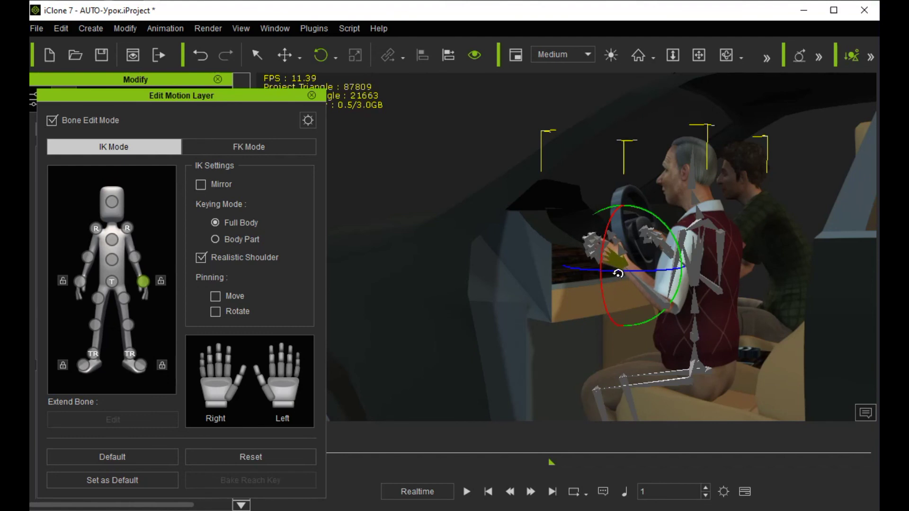
{"action": "left_click_drag", "start_coordinate": [606, 268], "coordinate": [576, 266]}
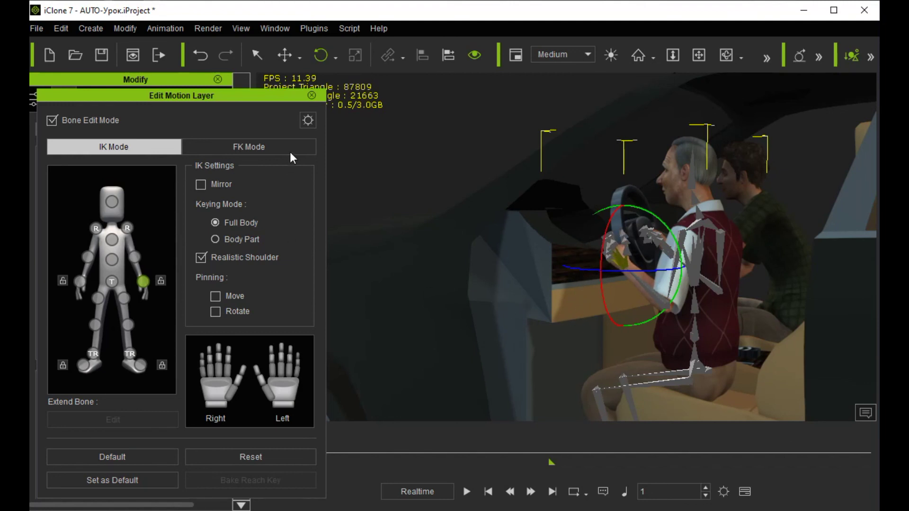
{"action": "left_click", "coordinate": [312, 97]}
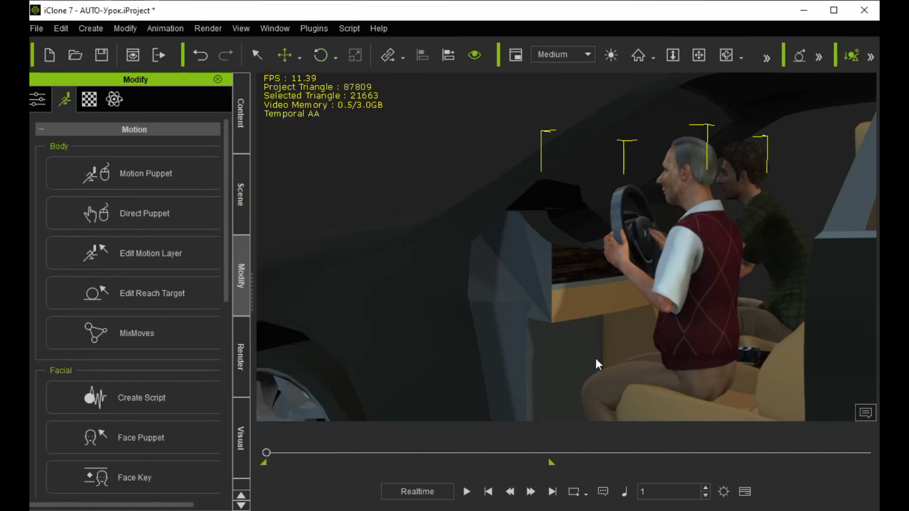
Shift Bernard slightly in the horizontal plane, back toward the driver's seat backrest.
{"action": "scroll", "coordinate": [618, 358], "scroll_direction": "down", "scroll_amount": 5}
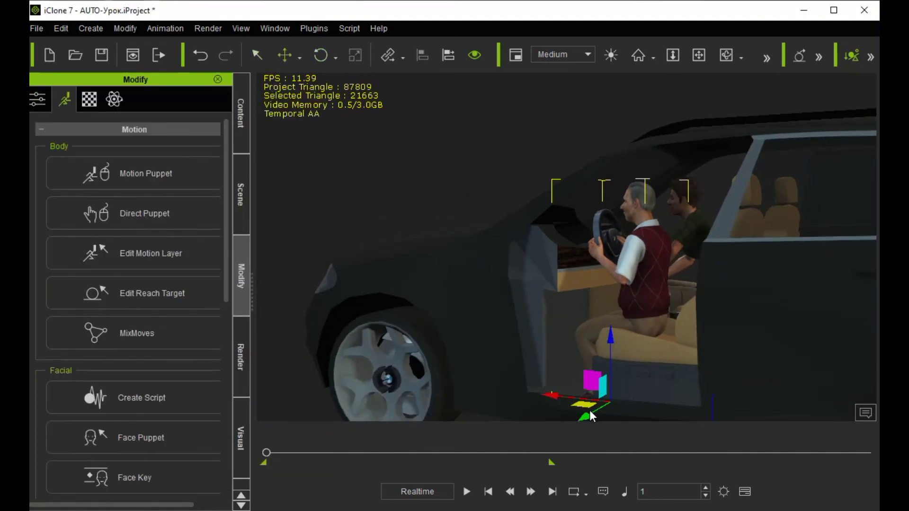
{"action": "left_click_drag", "start_coordinate": [579, 404], "coordinate": [585, 400]}
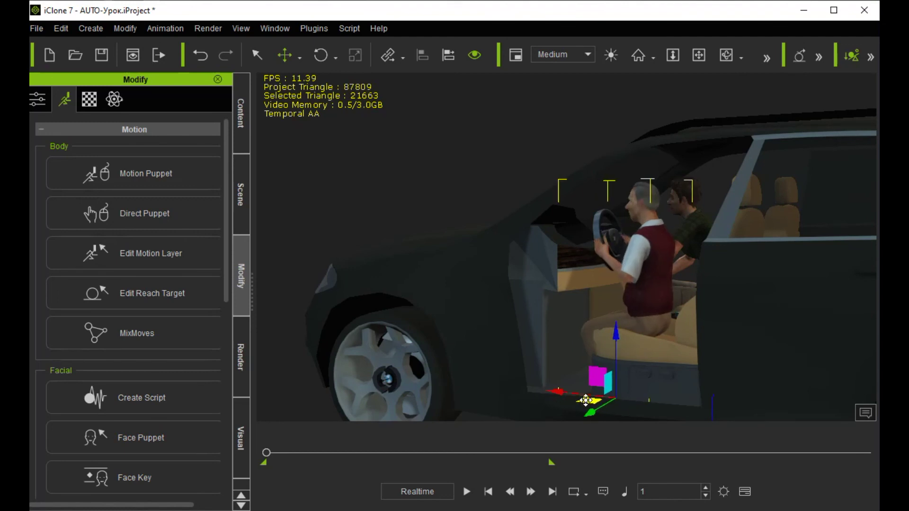
{"action": "scroll", "coordinate": [565, 367], "scroll_direction": "down", "scroll_amount": 2}
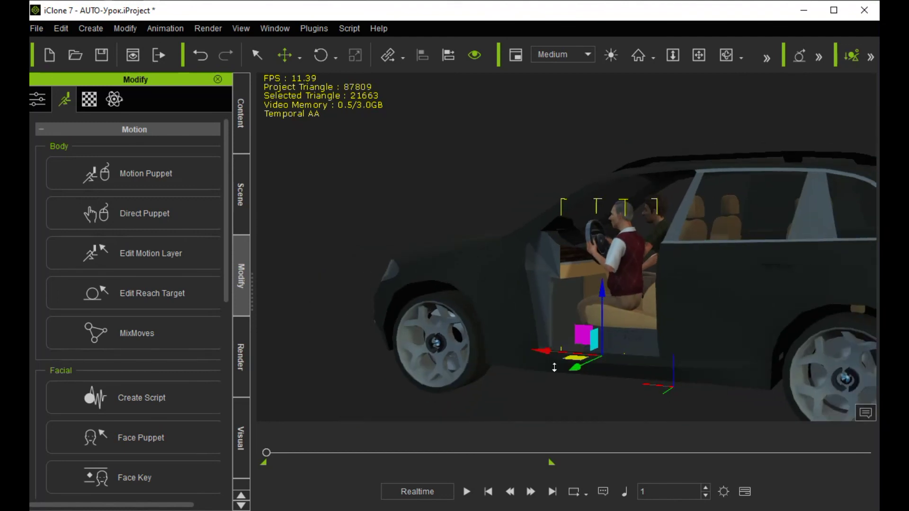
{"action": "scroll", "coordinate": [554, 367], "scroll_direction": "down", "scroll_amount": 2}
Play the animation to check both avatars riding in the moving car from the driver's side, and return to the first frame.
{"action": "right_click_drag", "start_coordinate": [500, 352], "coordinate": [610, 362]}
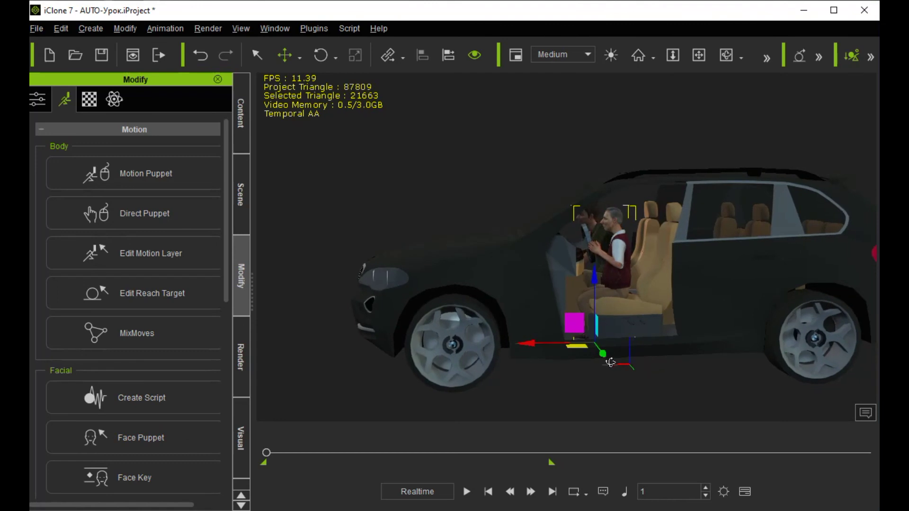
{"action": "scroll", "coordinate": [611, 362], "scroll_direction": "up", "scroll_amount": 3}
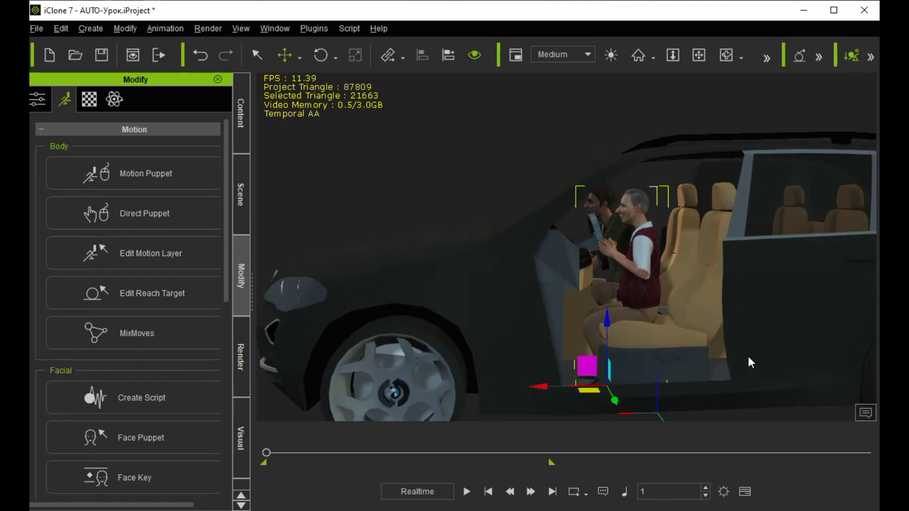
{"action": "middle_click_drag", "start_coordinate": [751, 361], "coordinate": [671, 345]}
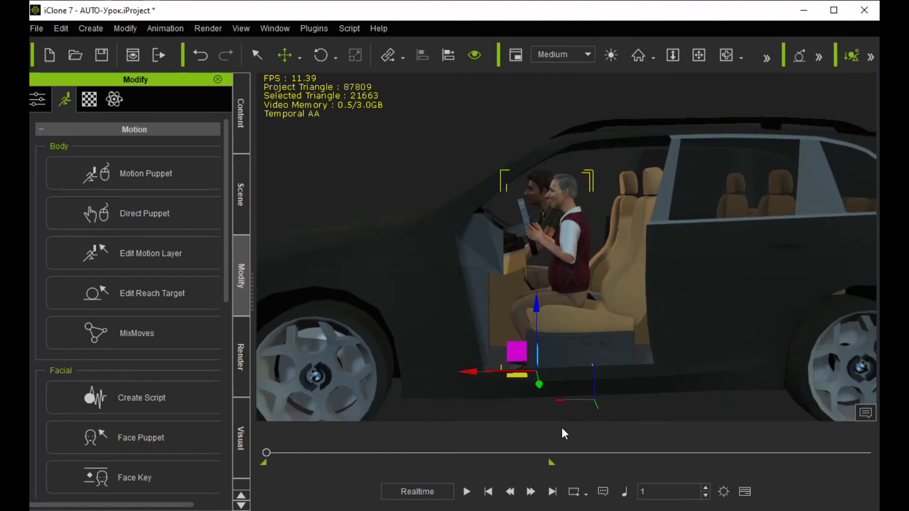
{"action": "left_click", "coordinate": [467, 492]}
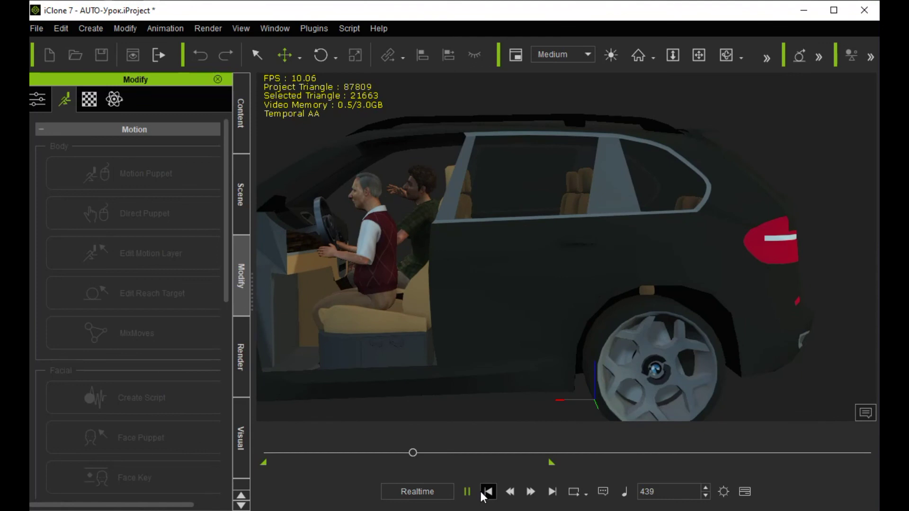
{"action": "left_click", "coordinate": [487, 492]}
Make the hidden 67Skp Mesh part visible again to close the car's passenger side.
{"action": "right_click_drag", "start_coordinate": [402, 355], "coordinate": [584, 334]}
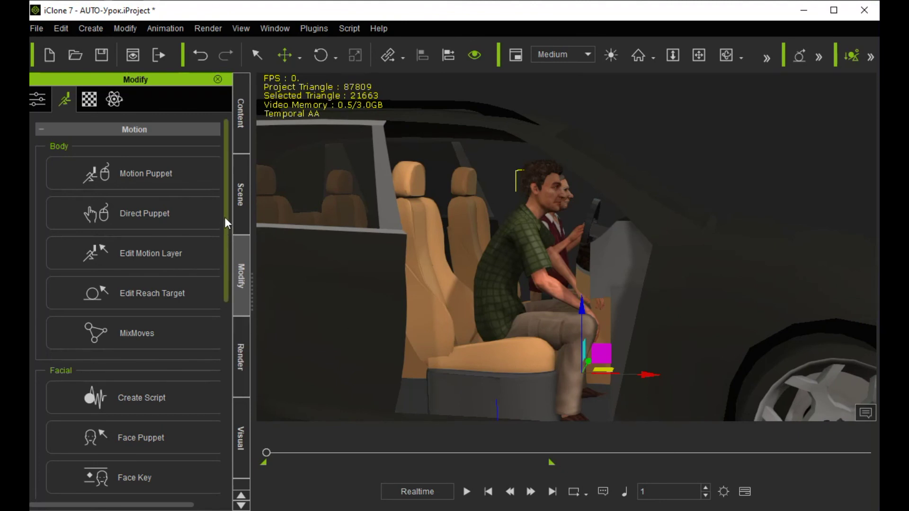
{"action": "left_click", "coordinate": [237, 203]}
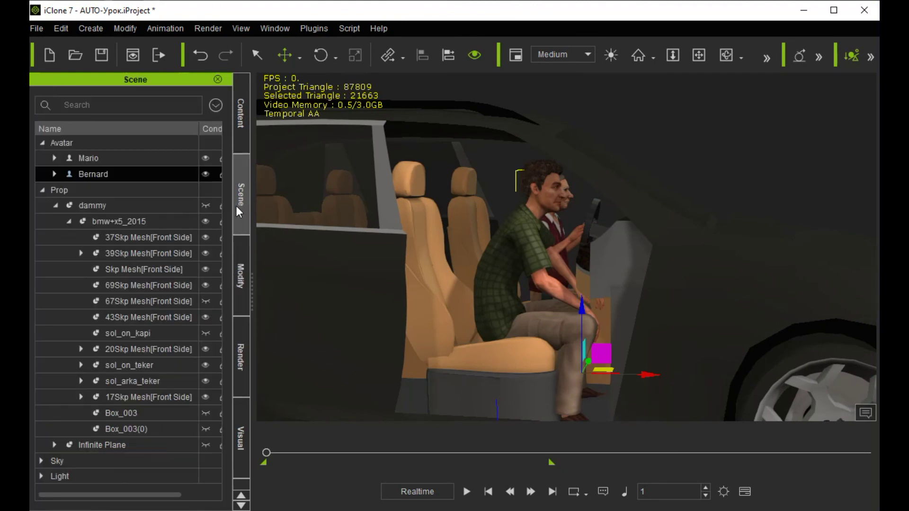
{"action": "left_click", "coordinate": [205, 301]}
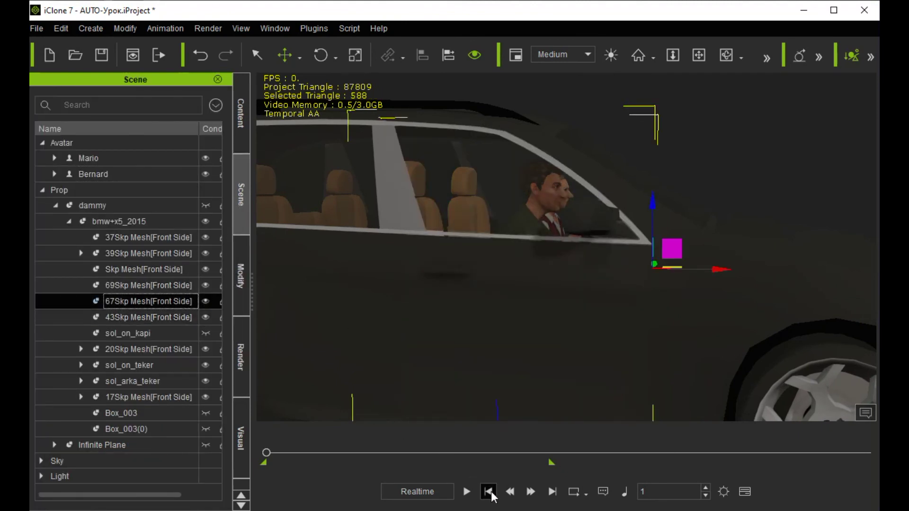
Play the animation again to inspect the moving car and its occupants from the passenger side and through the windshield.
{"action": "left_click", "coordinate": [466, 492]}
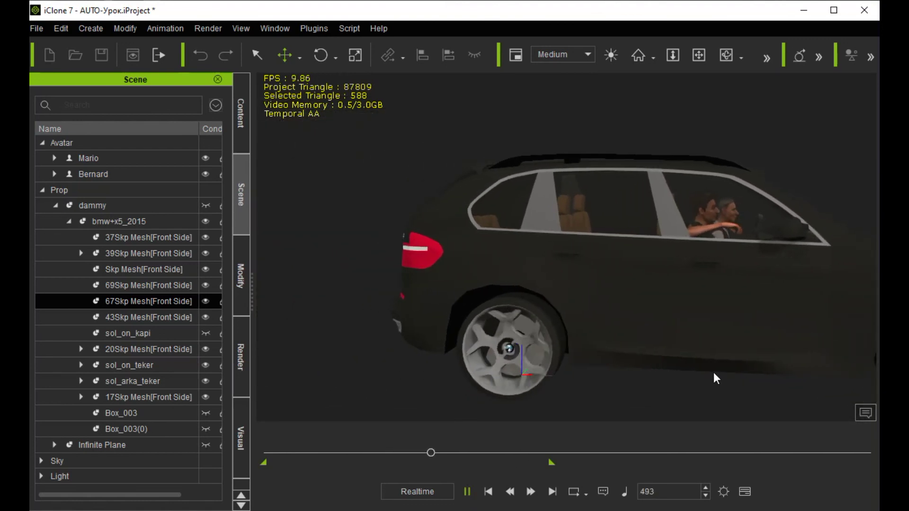
{"action": "left_click", "coordinate": [467, 493]}
{"action": "left_click", "coordinate": [467, 492]}
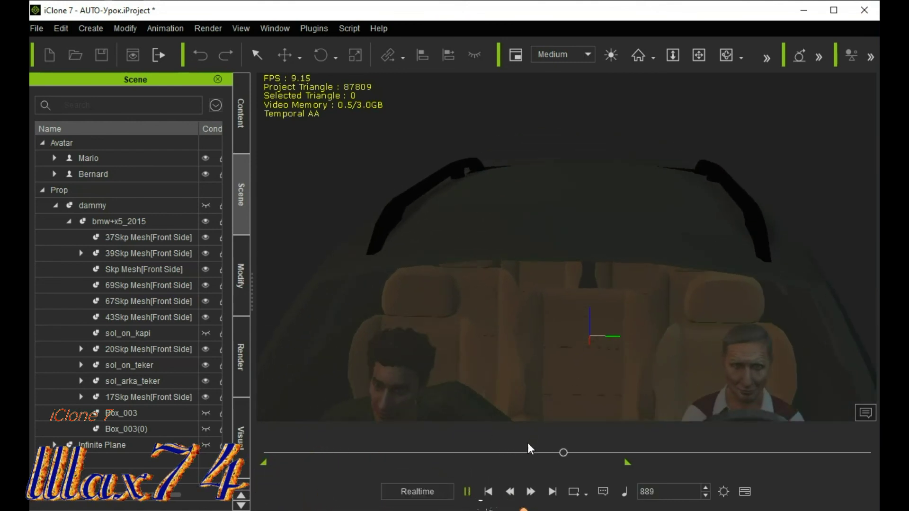
{"action": "left_click", "coordinate": [466, 495]}
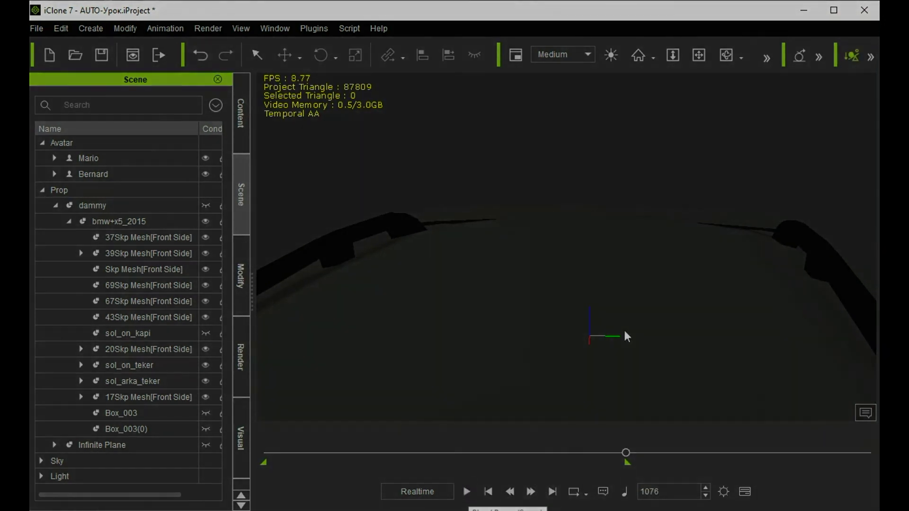